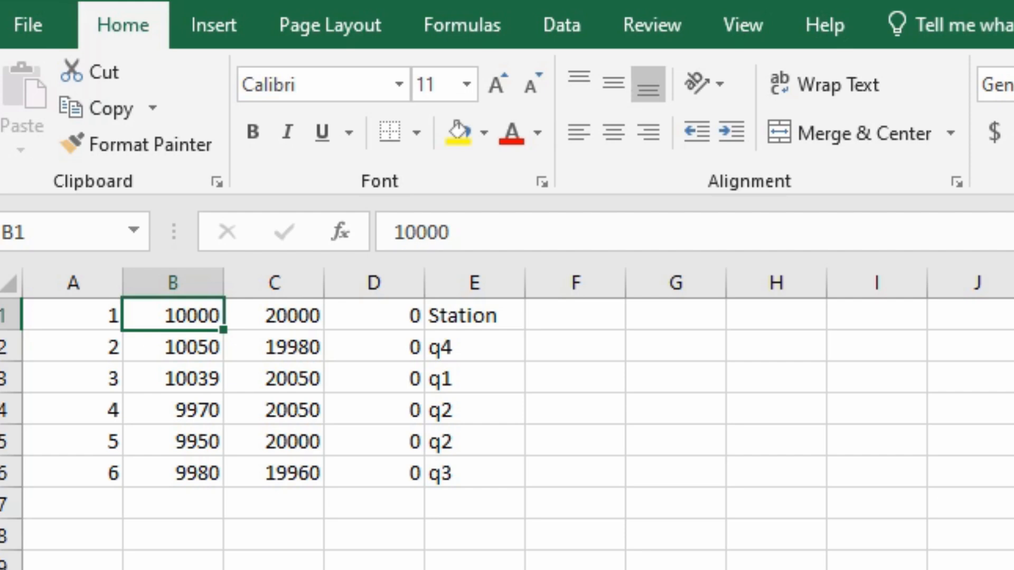
- Review the coordinate values in rows 1 to 6 of columns B and C by highlighting each column range
left_click_drag(275, 315, 275, 473)
left_click_drag(174, 315, 174, 473)
left_click_drag(275, 315, 274, 473)
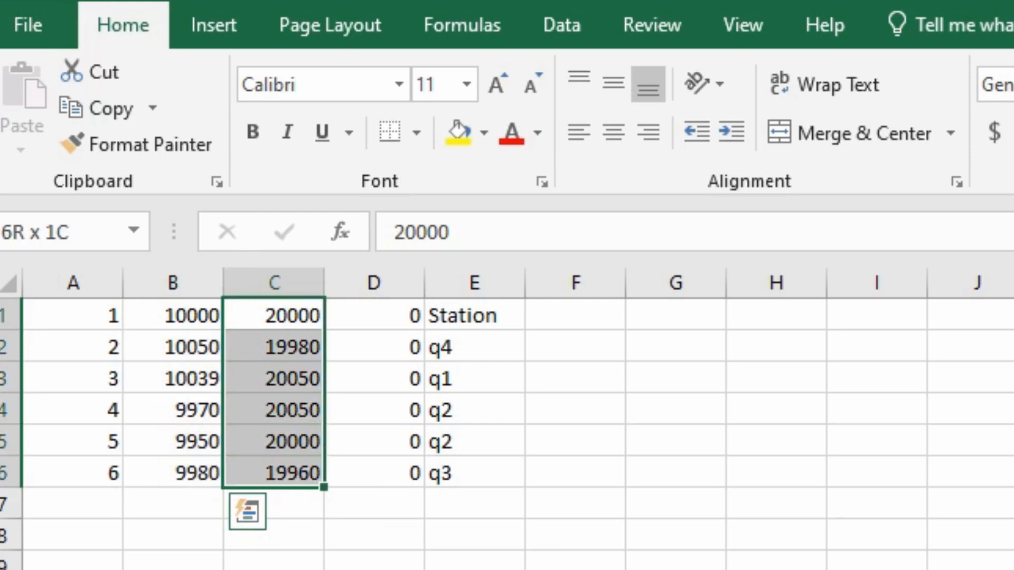
left_click(474, 534)
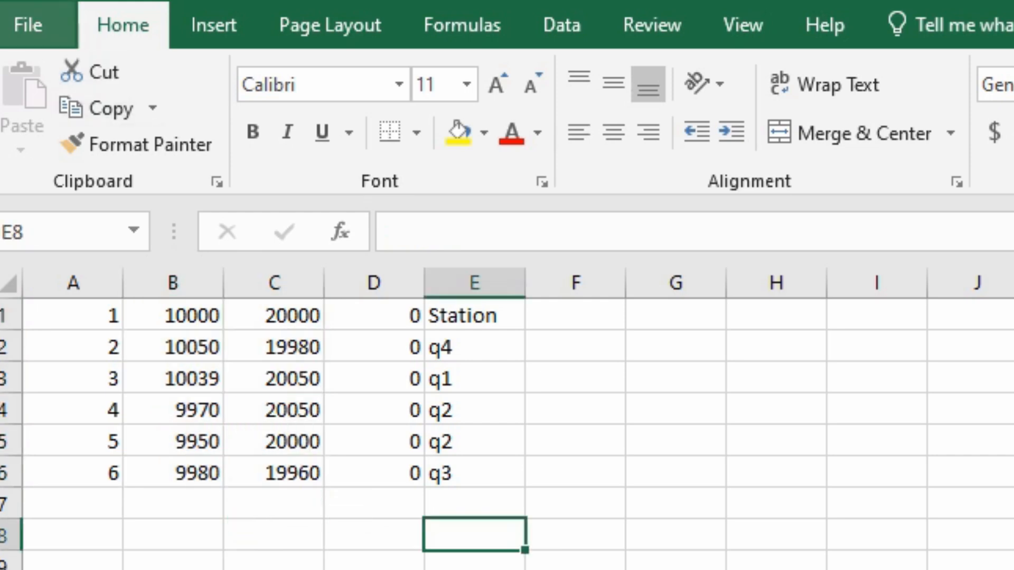
- Close the workbook and save its changes as the CSV (Comma delimited) file "08022023 Land survey class 4th"
key("alt+F4")
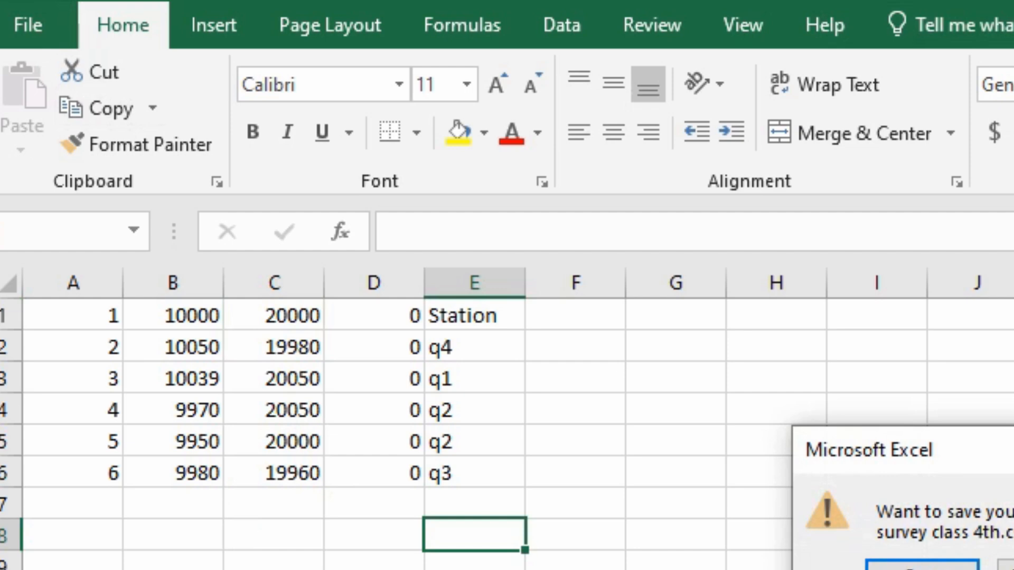
left_click(922, 566)
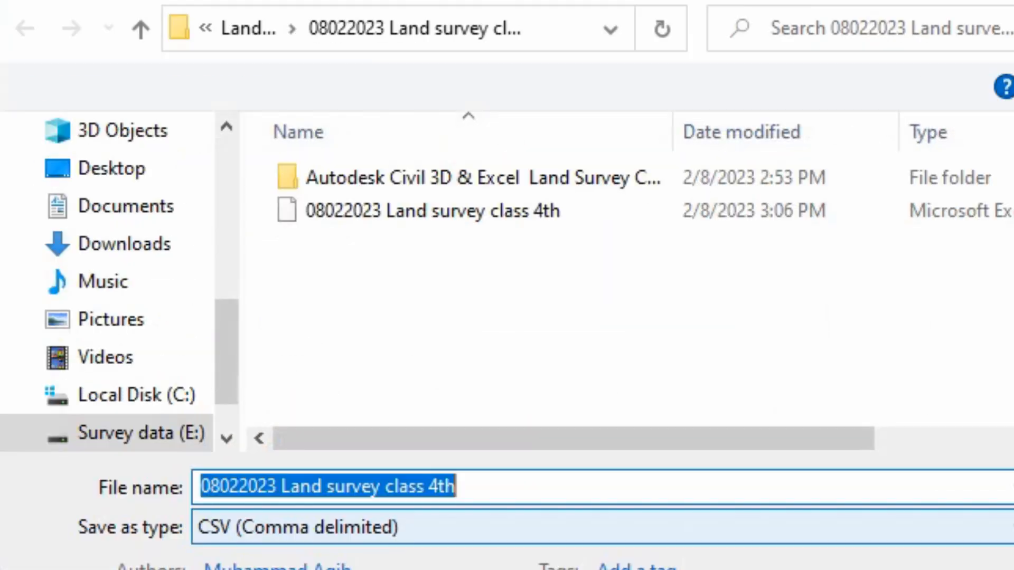
key("Return")
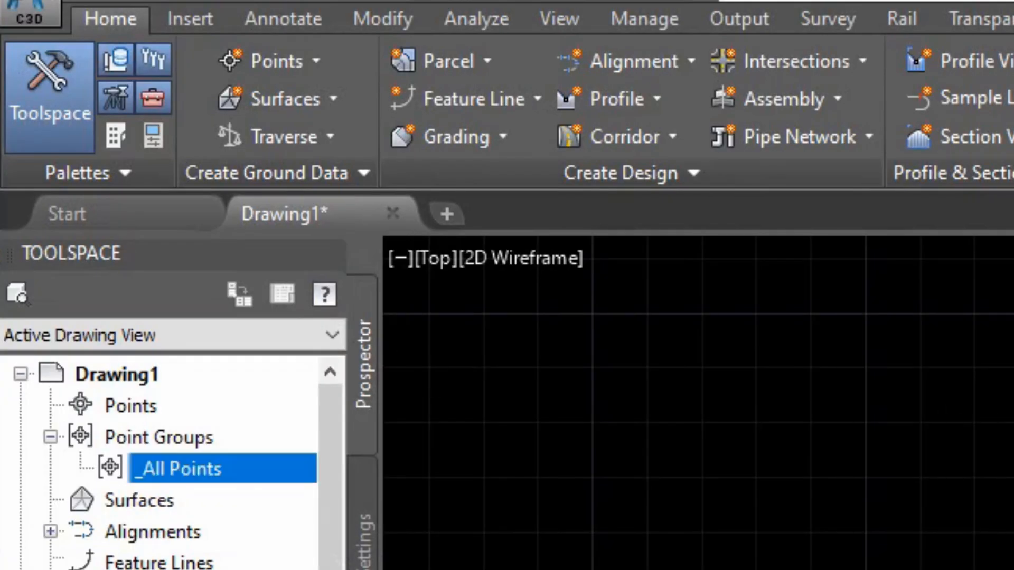
- Switch to Civil 3D, start importing points into the drawing, and choose the PENZD (comma delimited) point file format
right_click(157, 404)
left_click(259, 422)
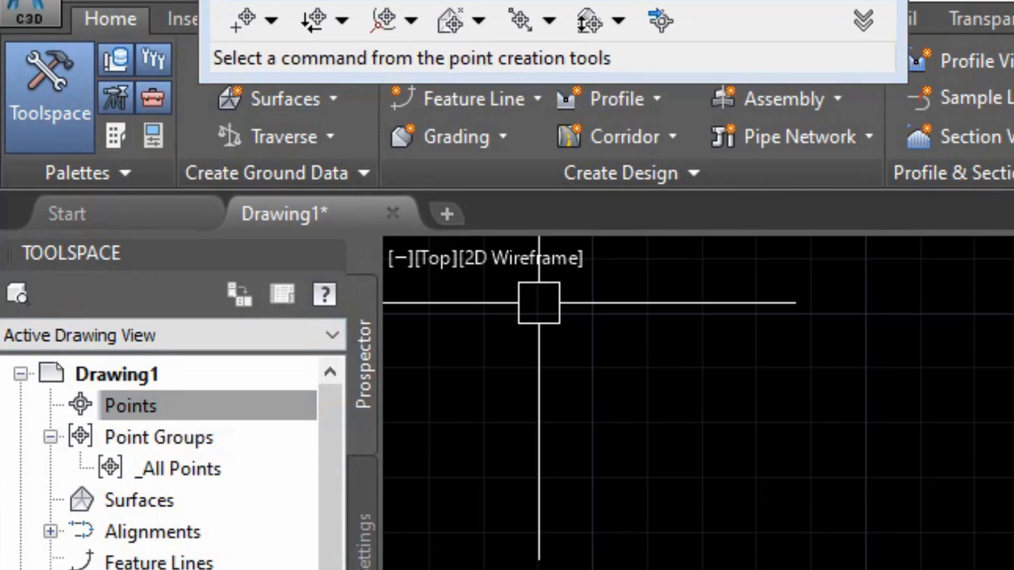
left_click(660, 20)
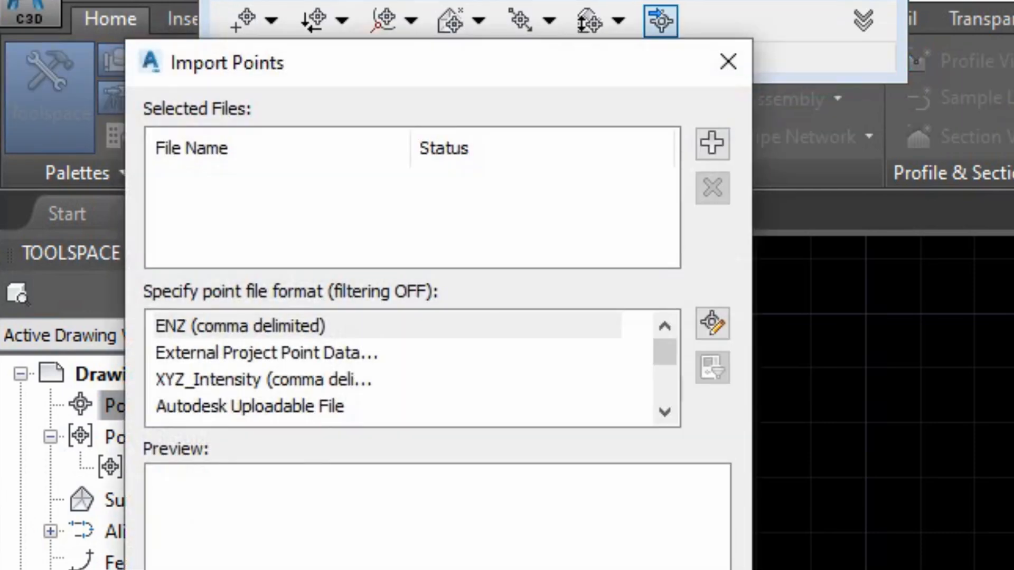
key("p")
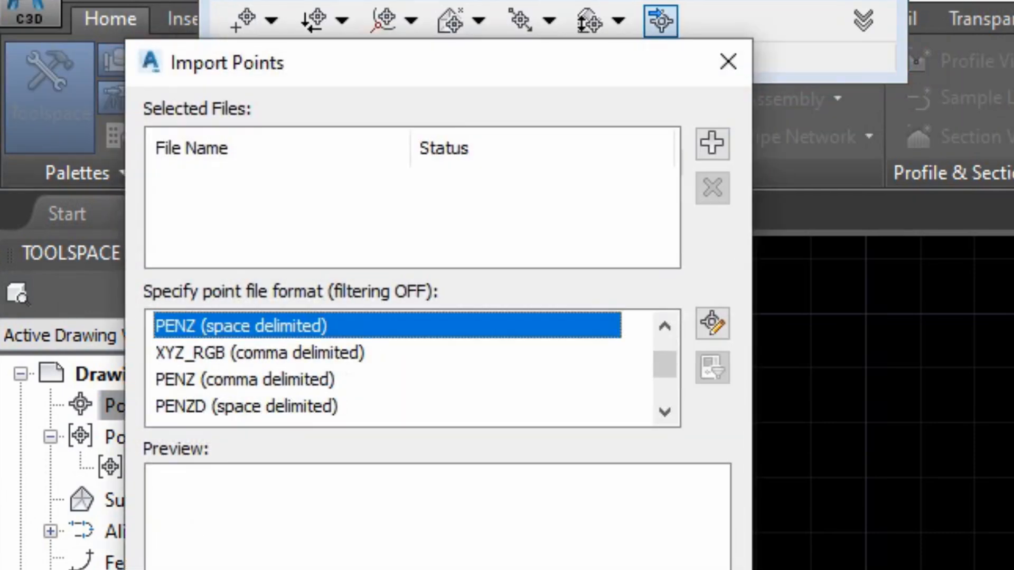
left_click(260, 353)
scroll(260, 353, "down", 1)
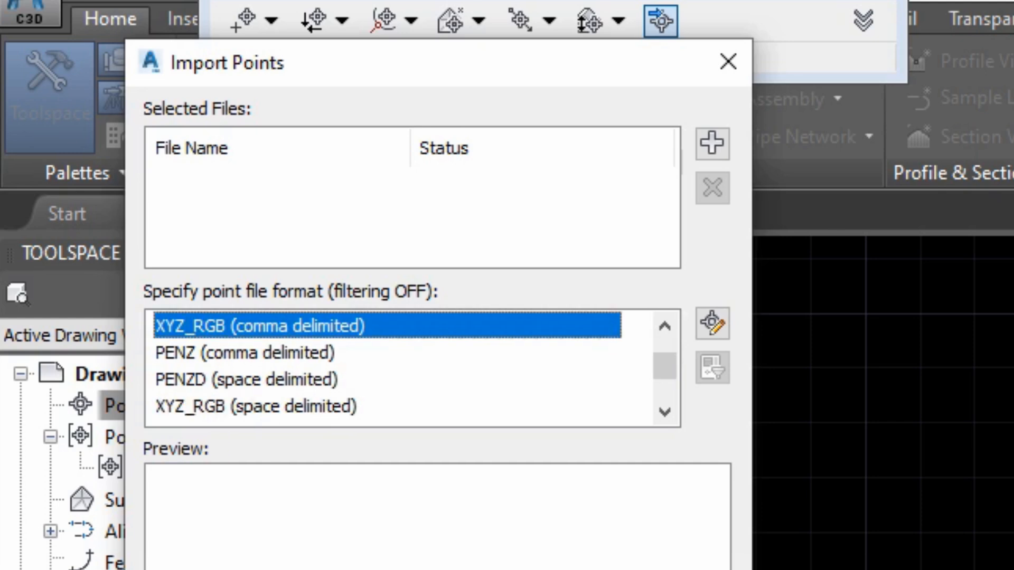
left_click(247, 379)
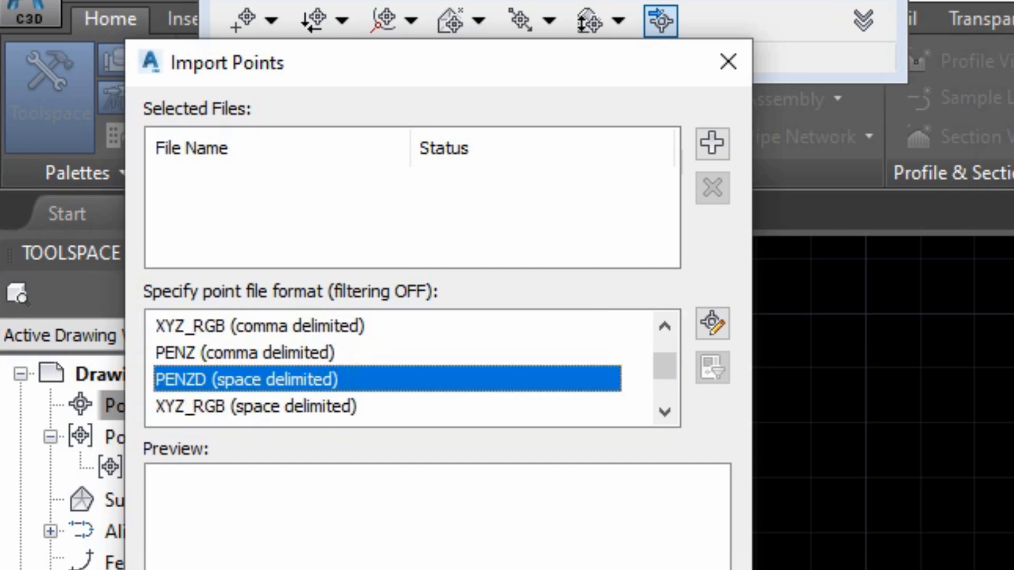
scroll(385, 368, "down", 1)
left_click(250, 353)
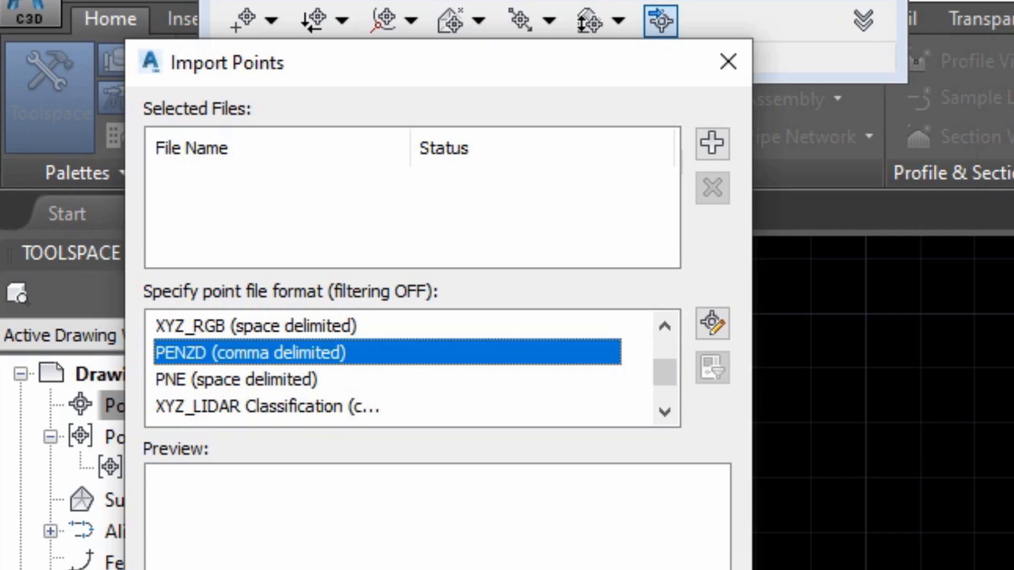
- Add the 08022023 Land survey class file to the import, check its point preview, and import the points
left_click(712, 143)
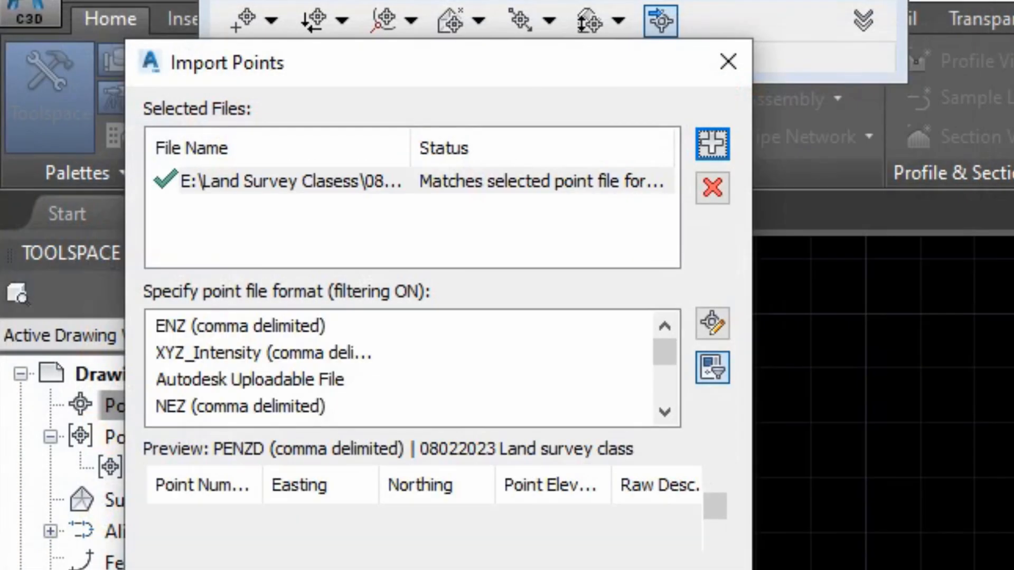
scroll(433, 528, "down", 2)
scroll(433, 528, "up", 2)
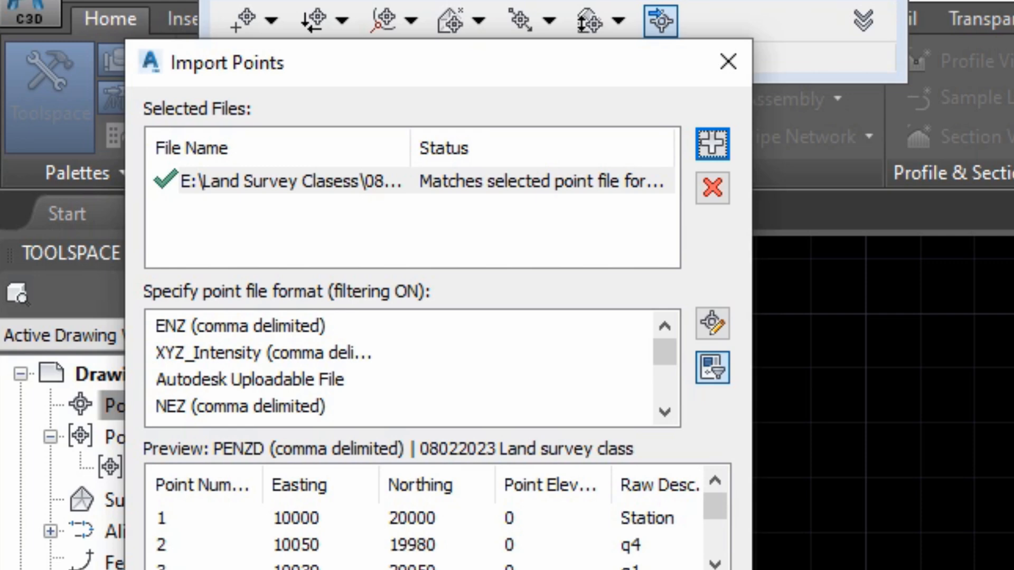
scroll(433, 528, "down", 2)
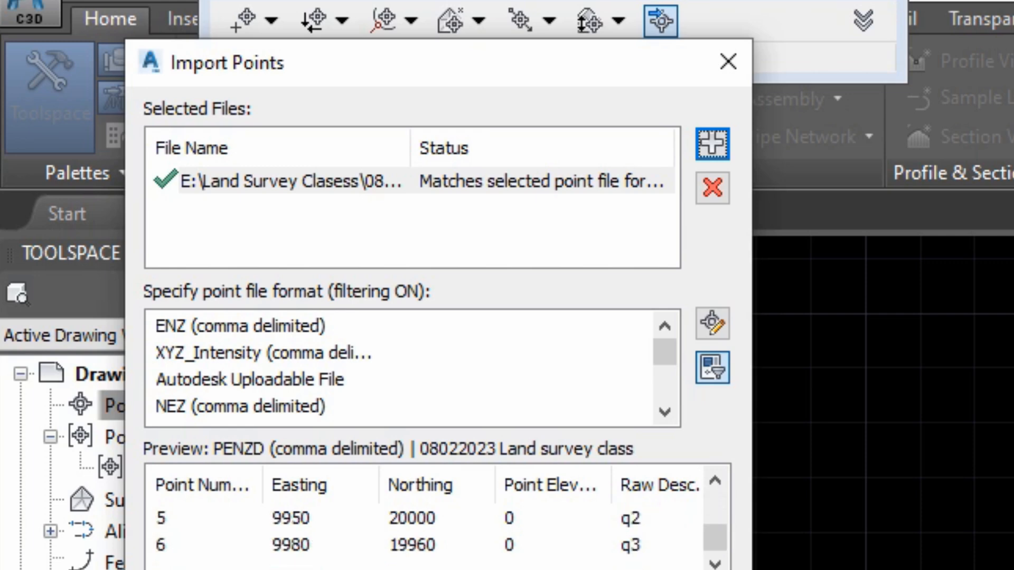
key("Return")
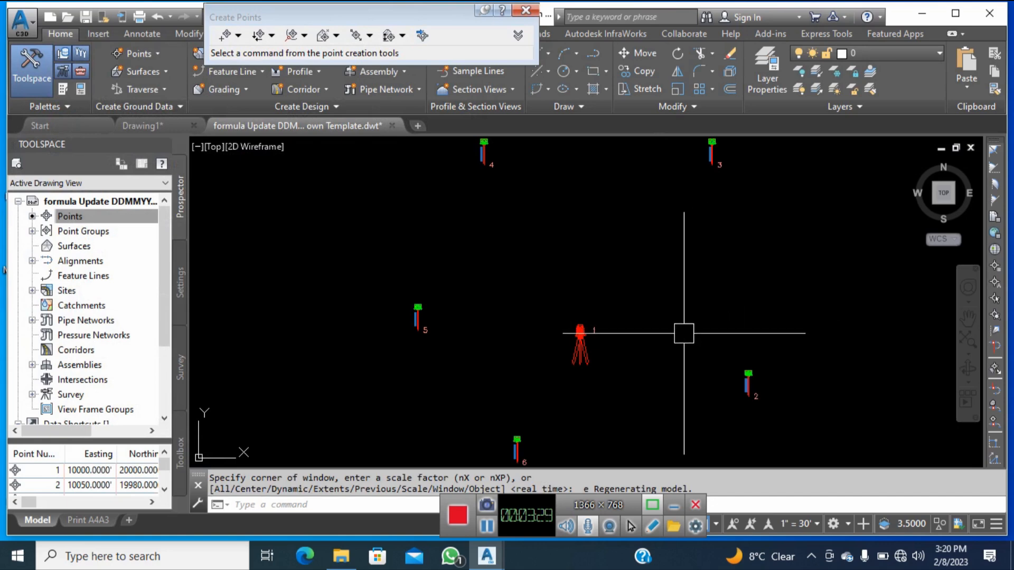
- Inspect the station symbol at point 1, and turn on snap mode and the drawing grid
scroll(660, 348, "up", 8)
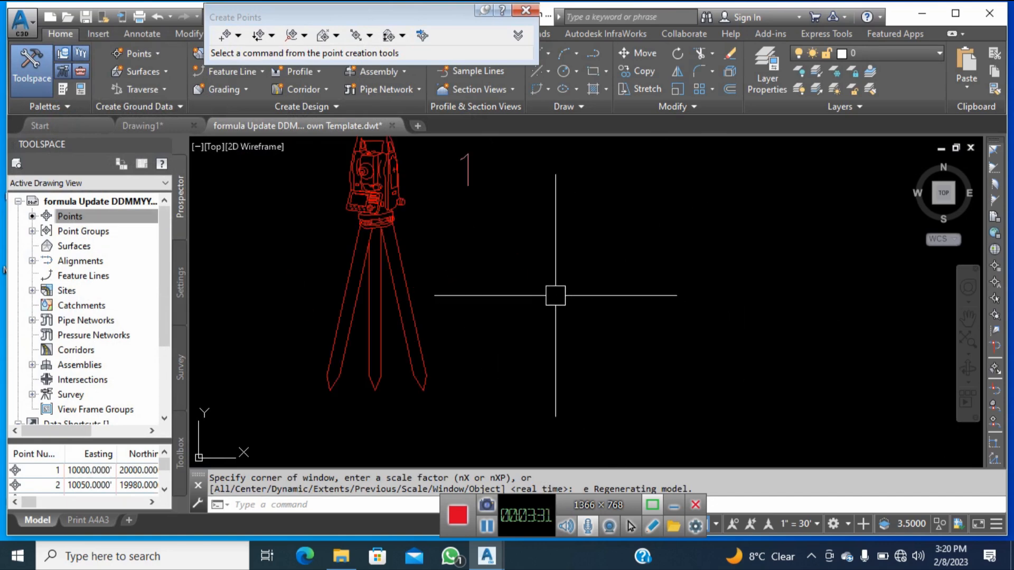
middle_click_drag(554, 227, 581, 254)
scroll(581, 238, "down", 10)
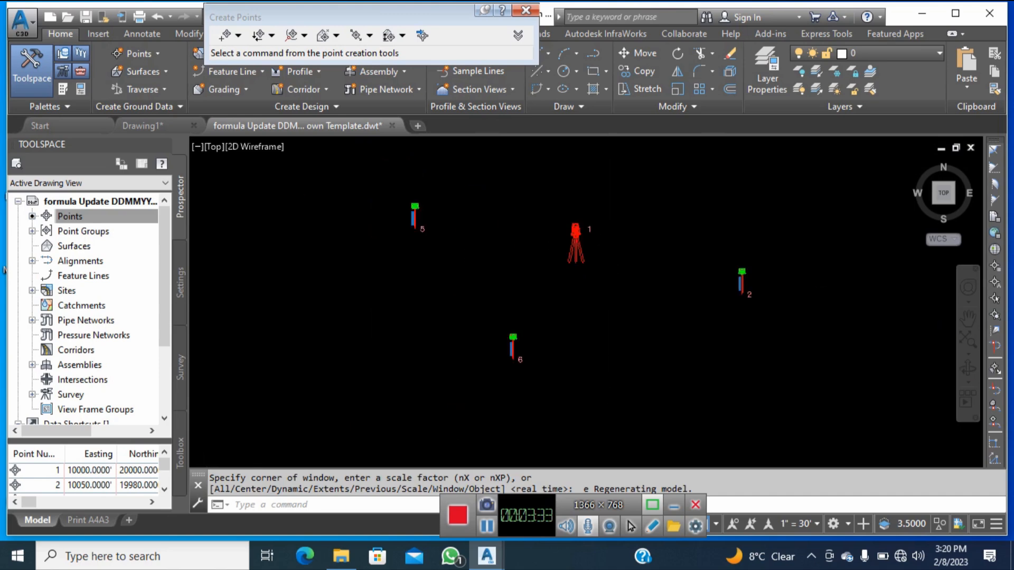
left_click_drag(598, 505, 406, 494)
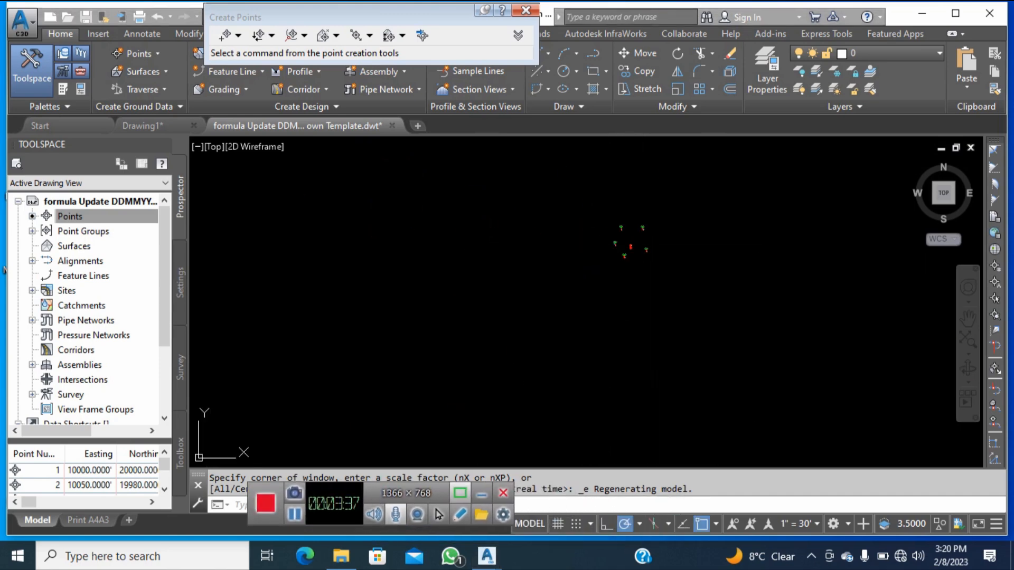
key("F9")
key("F7")
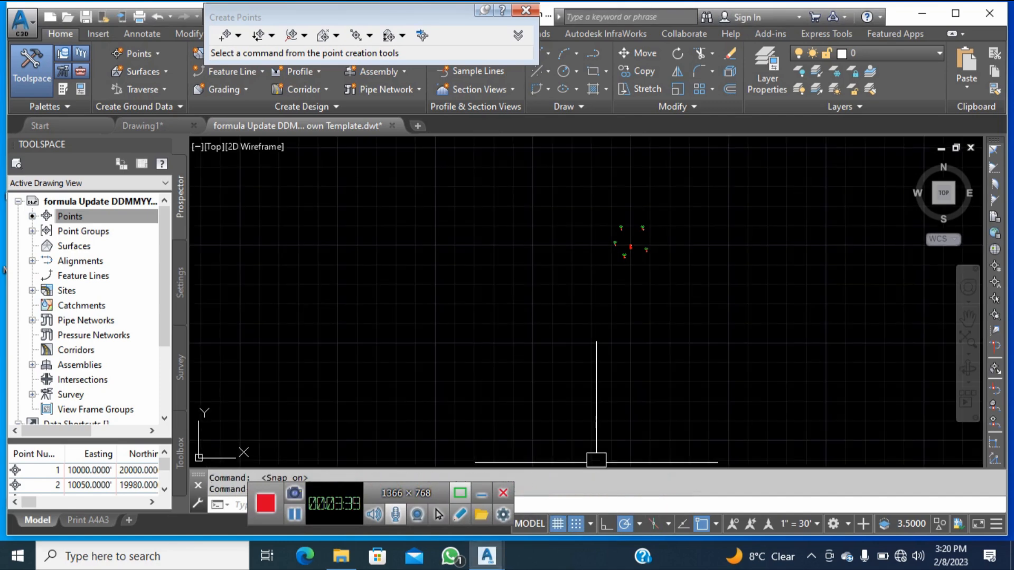
- Examine where the imported points lie within the grid relative to the drawing's axes
scroll(574, 256, "down", 5)
mouse_move(558, 338)
middle_mouse_down()
mouse_move(580, 322)
mouse_move(614, 249)
middle_mouse_up()
middle_click_drag(488, 361, 590, 293)
middle_click(590, 293)
middle_click(590, 292)
scroll(600, 304, "down", 15)
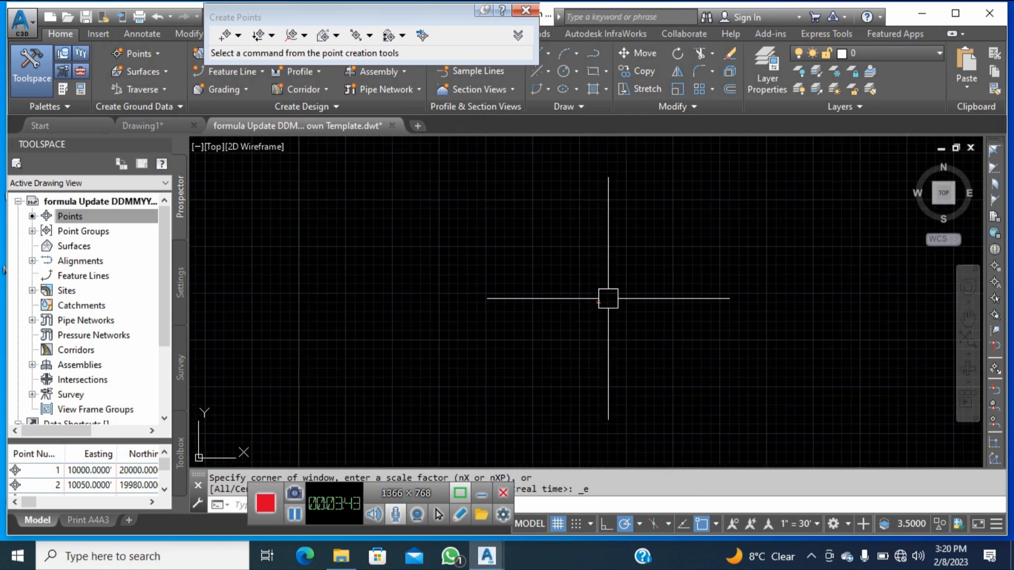
middle_click_drag(693, 396, 632, 193)
middle_click_drag(614, 269, 536, 354)
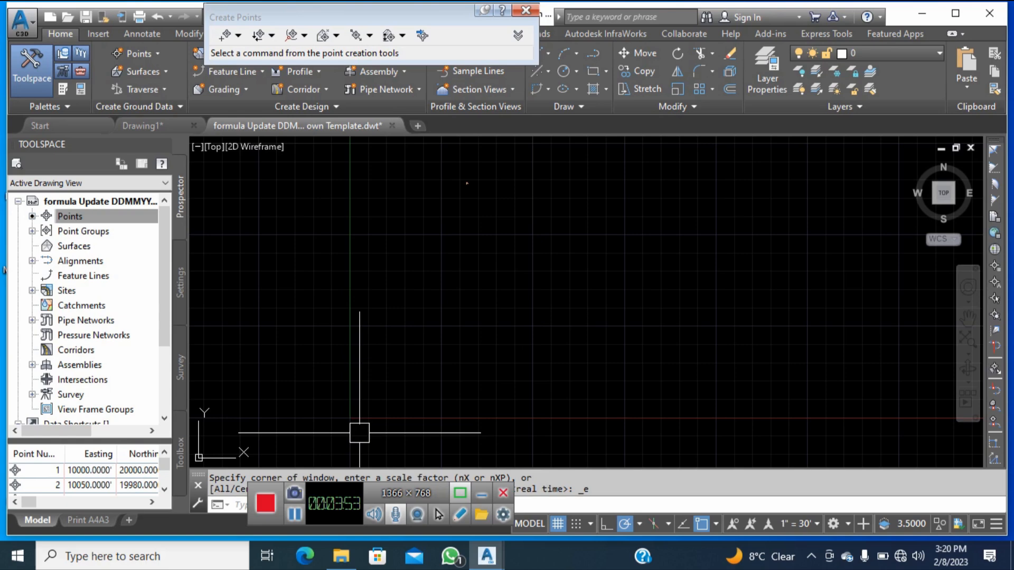
- Select all the imported survey points with one selection window around the group
scroll(464, 177, "up", 3)
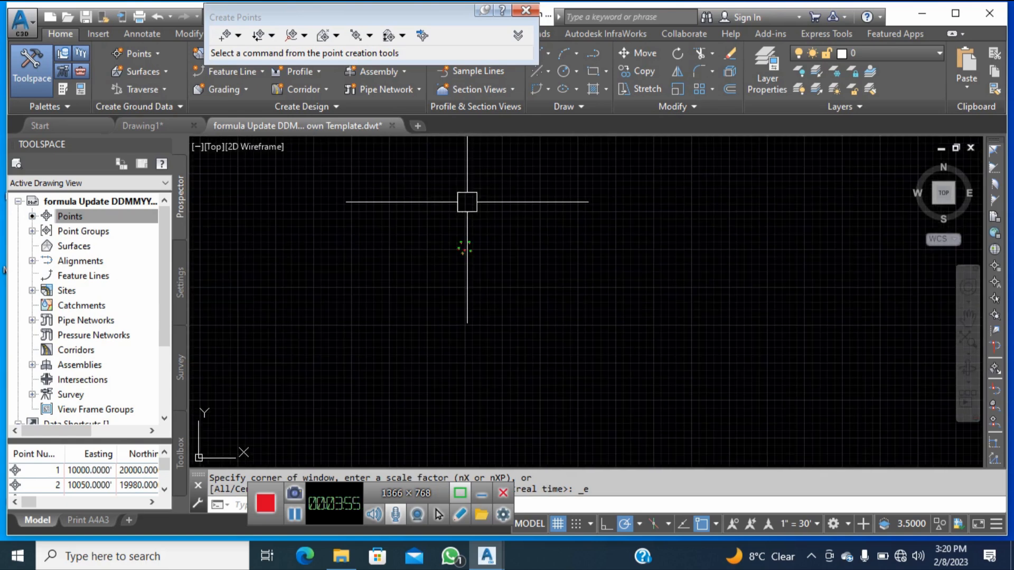
scroll(467, 235, "up", 2)
left_click(280, 168)
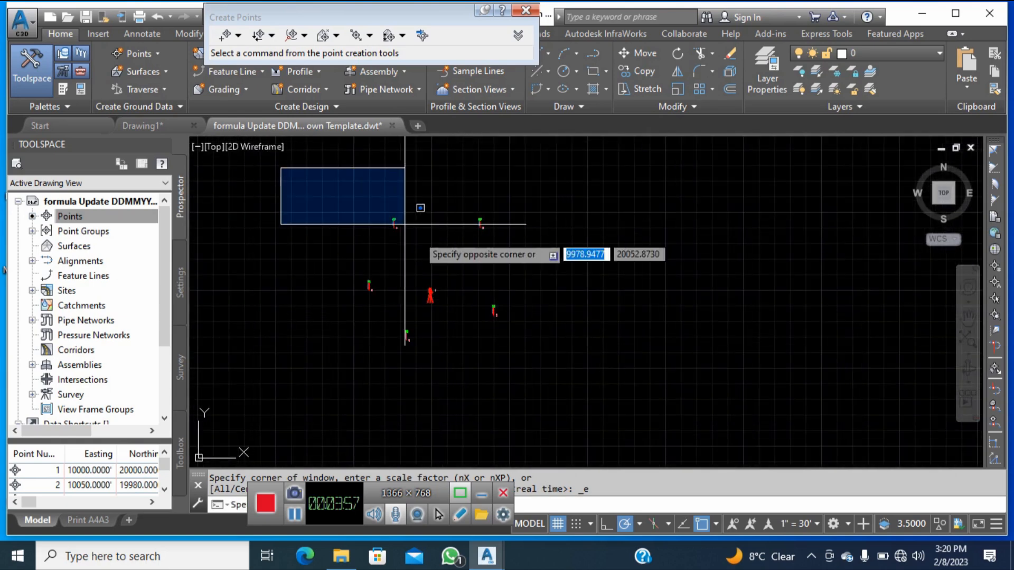
left_click(595, 400)
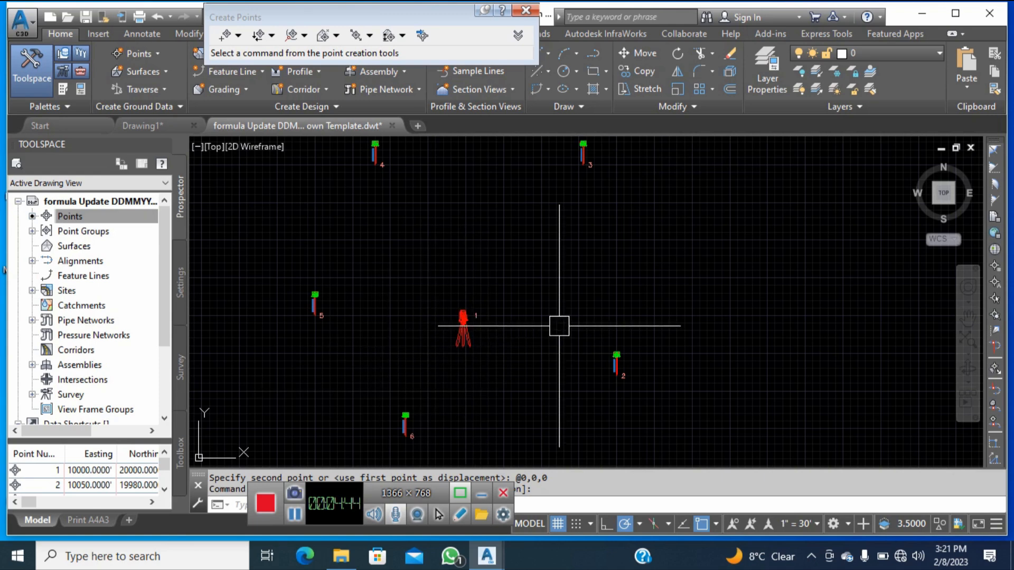
- Start the Line command and clear all running object snap modes in the Drafting Settings
key("Return")
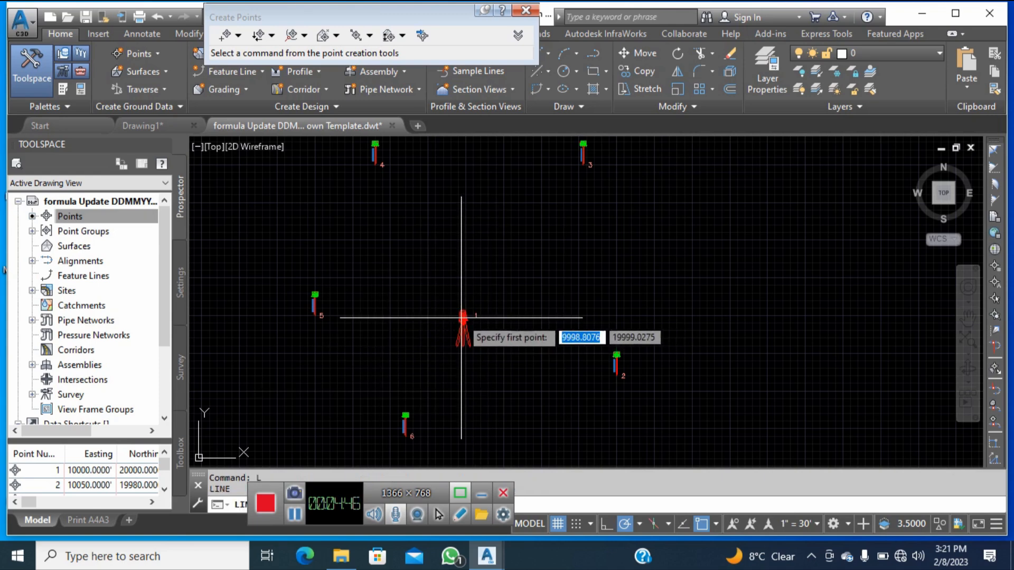
scroll(463, 317, "up", 2)
scroll(551, 312, "down", 4)
scroll(602, 304, "up", 2)
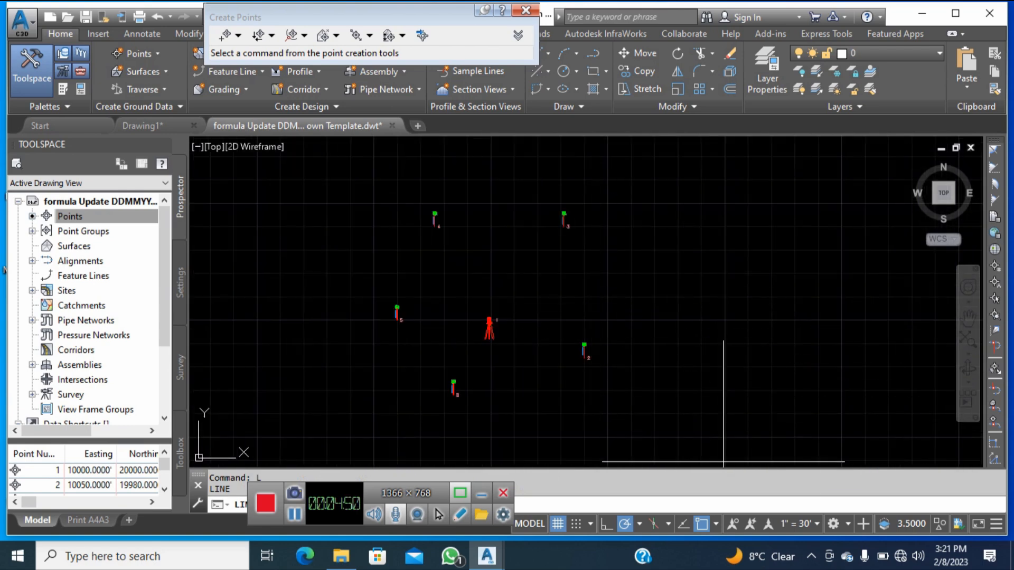
left_click(717, 524)
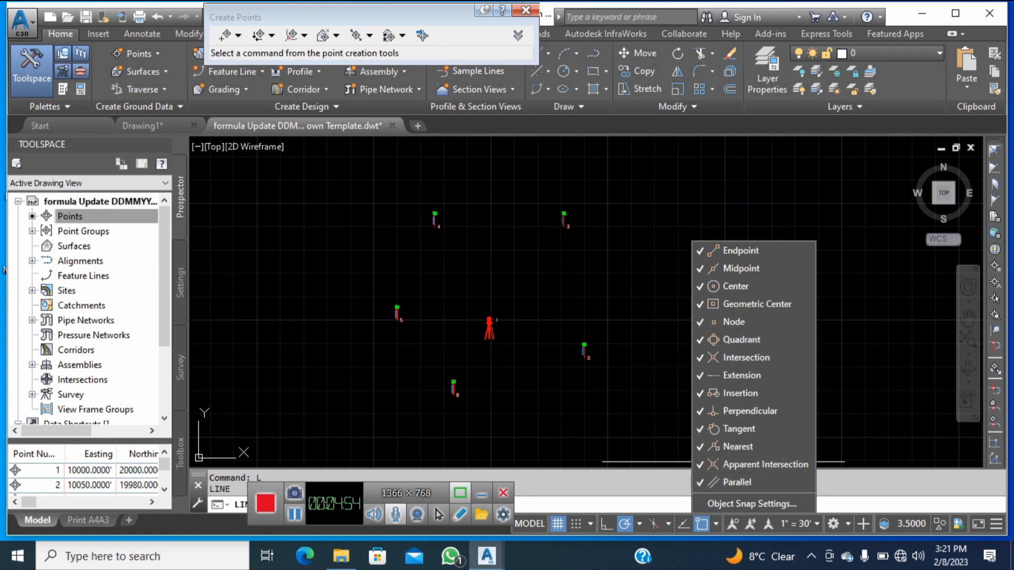
left_click(752, 503)
left_click(628, 213)
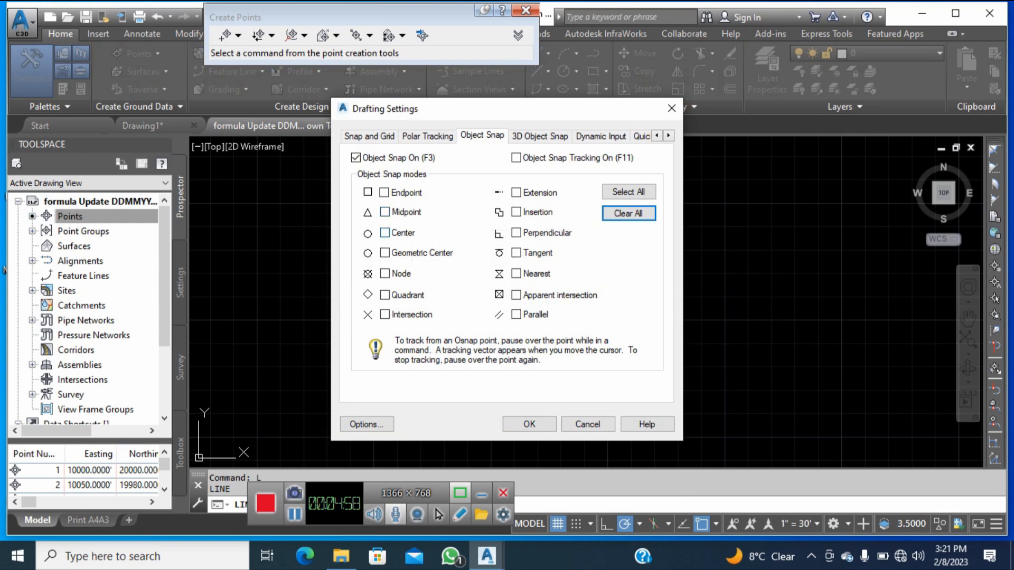
left_click(529, 424)
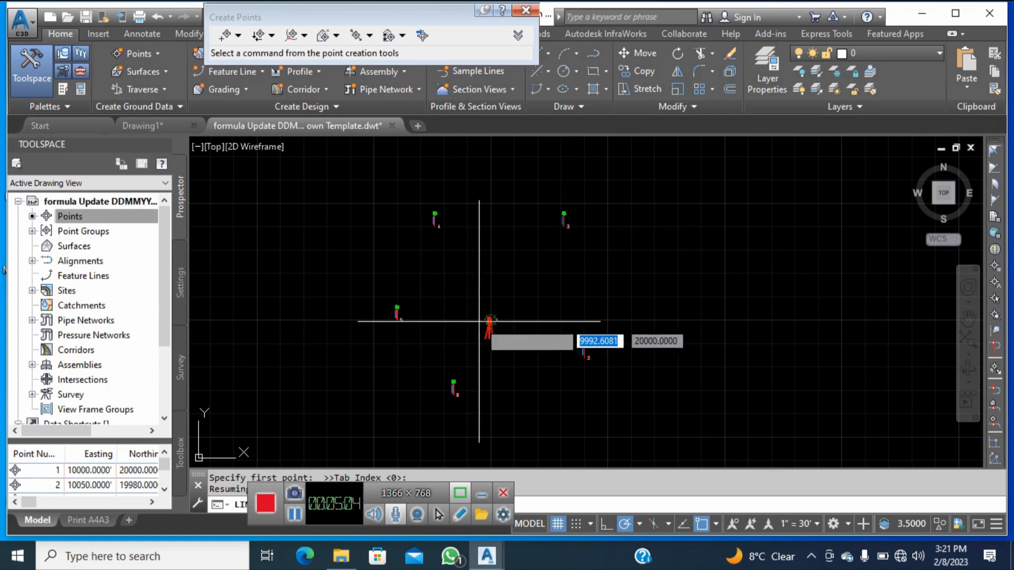
- Draw a vertical line north from the station at point 1 with Ortho mode on
left_click(488, 320)
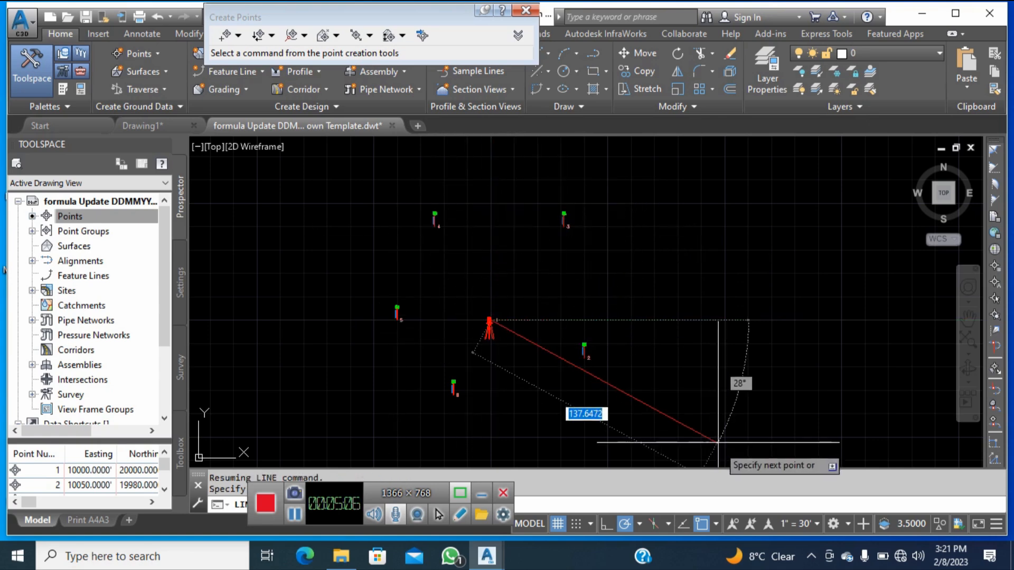
key("F8")
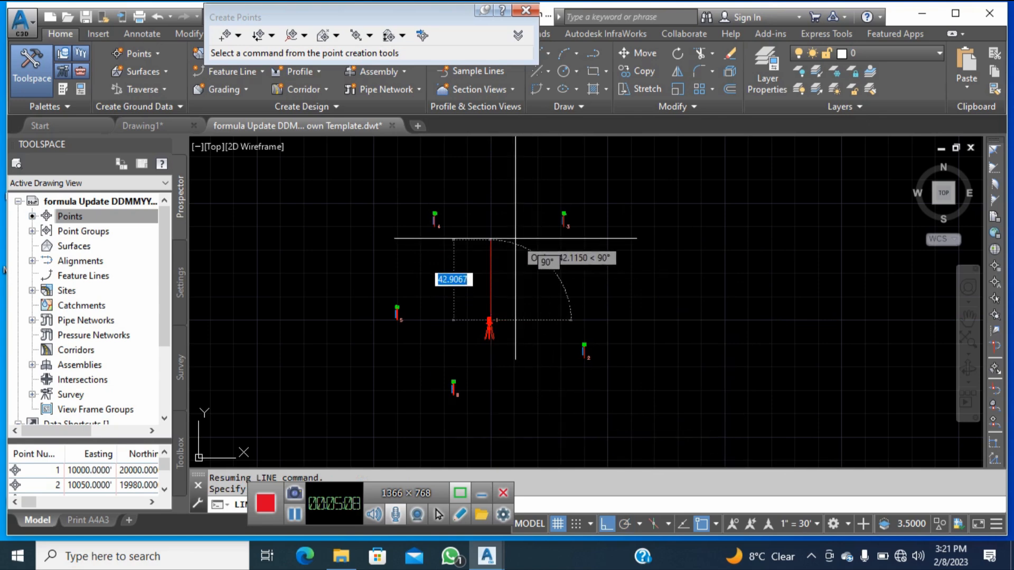
left_click(503, 254)
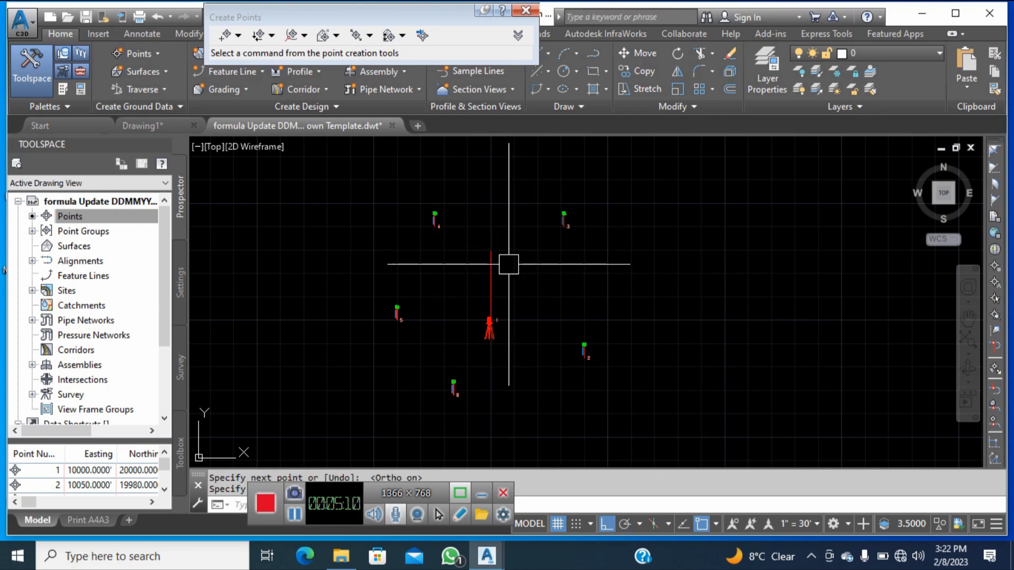
scroll(526, 326, "up", 2)
key("Return")
- Draw two horizontal lines from the station at point 1, one going east and one going west
key("Return")
left_click(467, 320)
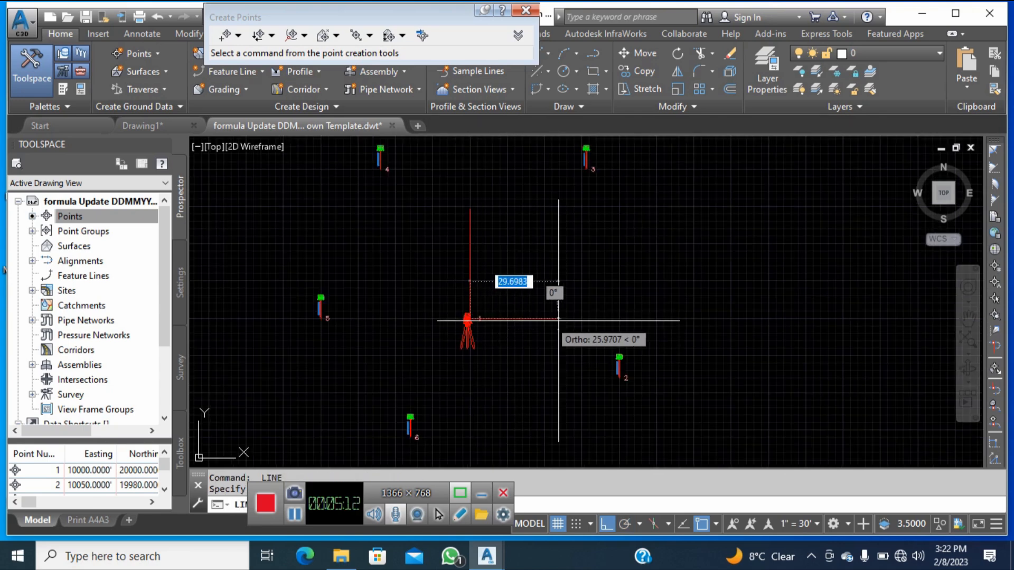
left_click(579, 321)
key("Return")
key("Return")
left_click(467, 320)
middle_click_drag(400, 320, 545, 305)
left_click(317, 319)
key("Return")
- Stretch the outer end of the east line farther east, well beyond point 2
left_click(700, 304)
scroll(550, 304, "down", 4)
left_click(613, 304)
left_click(717, 305)
key("Escape")
- Stretch the vertical line farther north beyond points 3 and 4, and extend its lower end south past the station
left_click(571, 289)
left_click(571, 261)
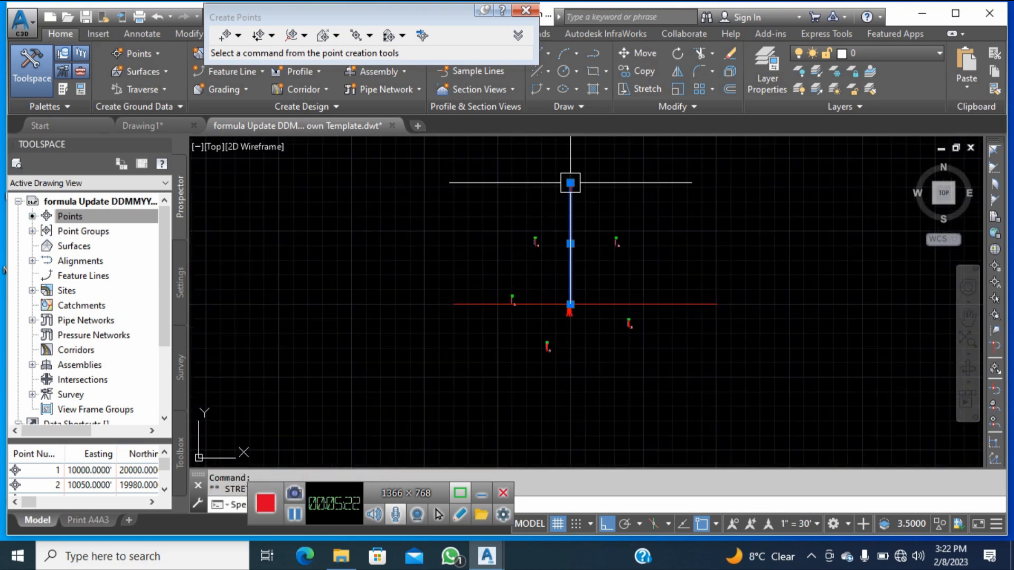
left_click(570, 183)
key("Escape")
left_click(571, 301)
left_click(571, 304)
scroll(674, 322, "up", 2)
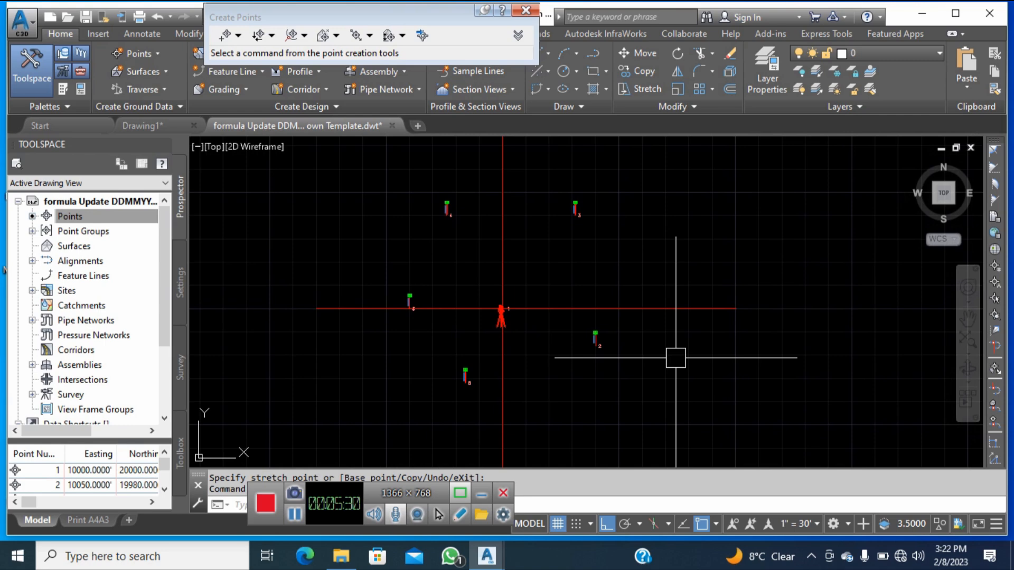
- Delete the vertical and horizontal axis lines drawn through the station at point 1
left_click(676, 358)
left_click(547, 309)
left_click(465, 309)
key("Delete")
scroll(558, 392, "up", 3)
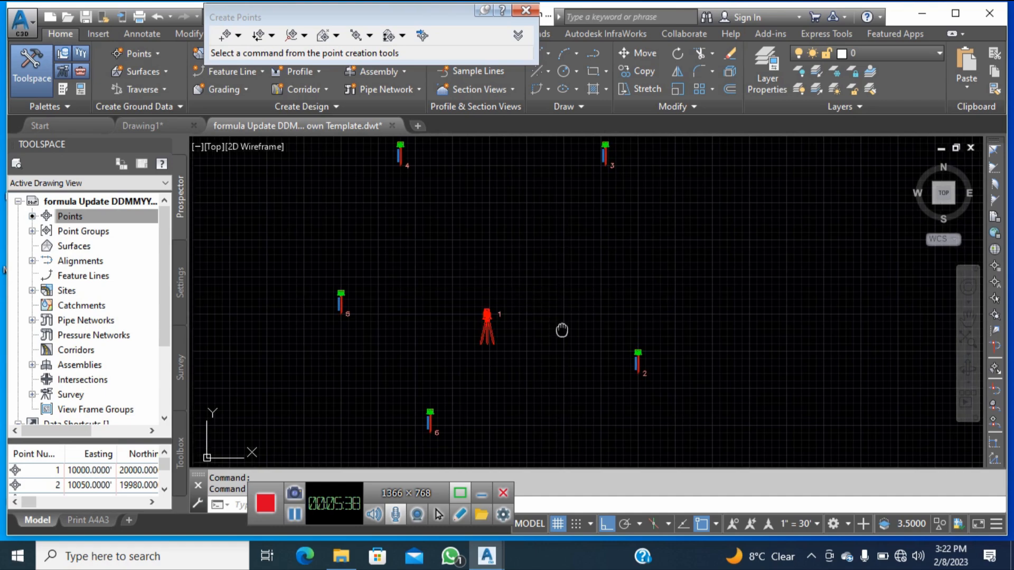
- Switch to File Explorer and open the CSV file 08022023 Land survey class 4th in Excel
left_click(341, 556)
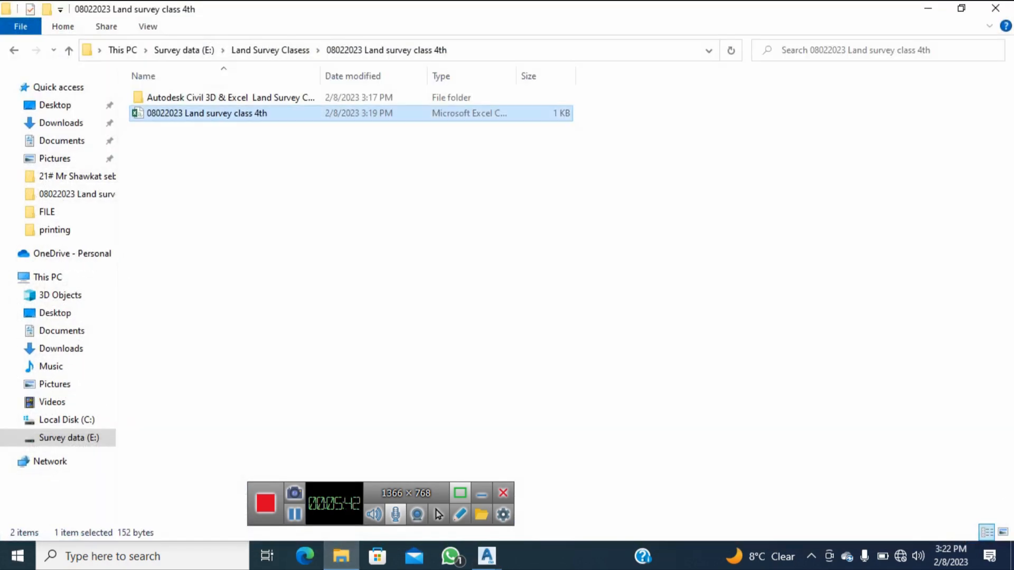
double_click(207, 114)
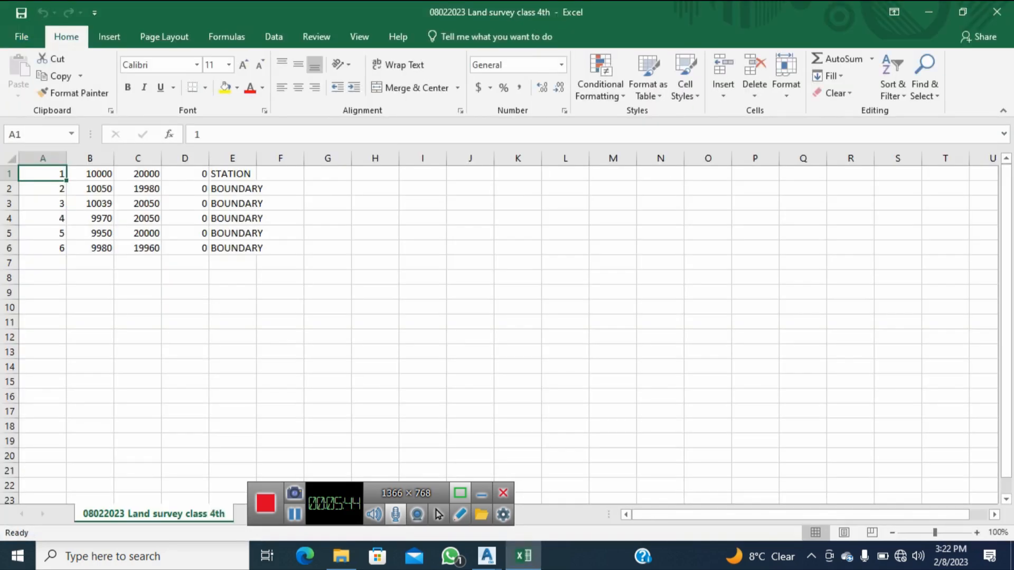
left_click(281, 248)
left_click(233, 263)
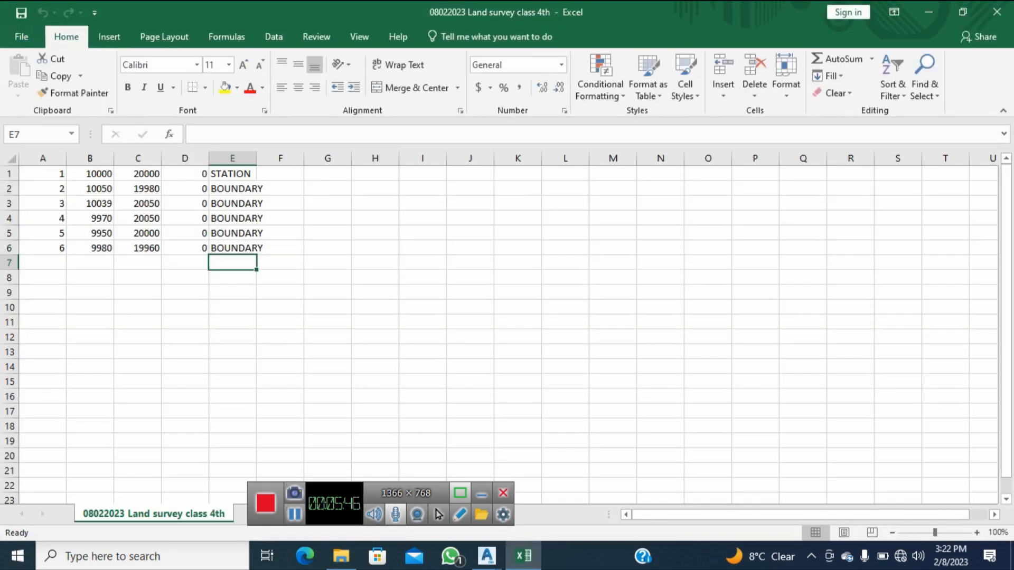
- Enter =A1 in cell H1 and fill it down to H6 to repeat the point numbers
left_click(375, 174)
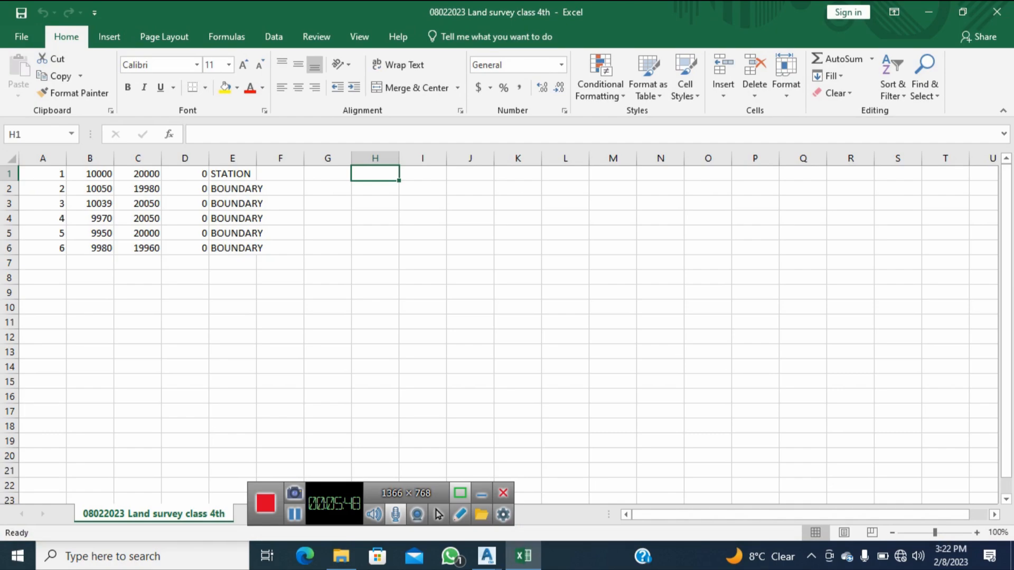
type("=")
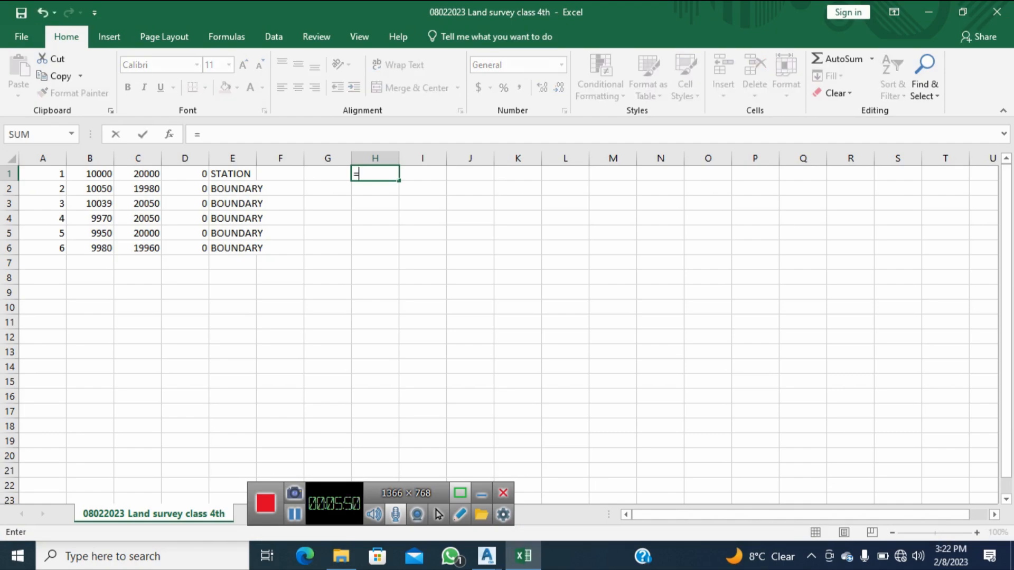
left_click(58, 173)
key("Return")
key("Up")
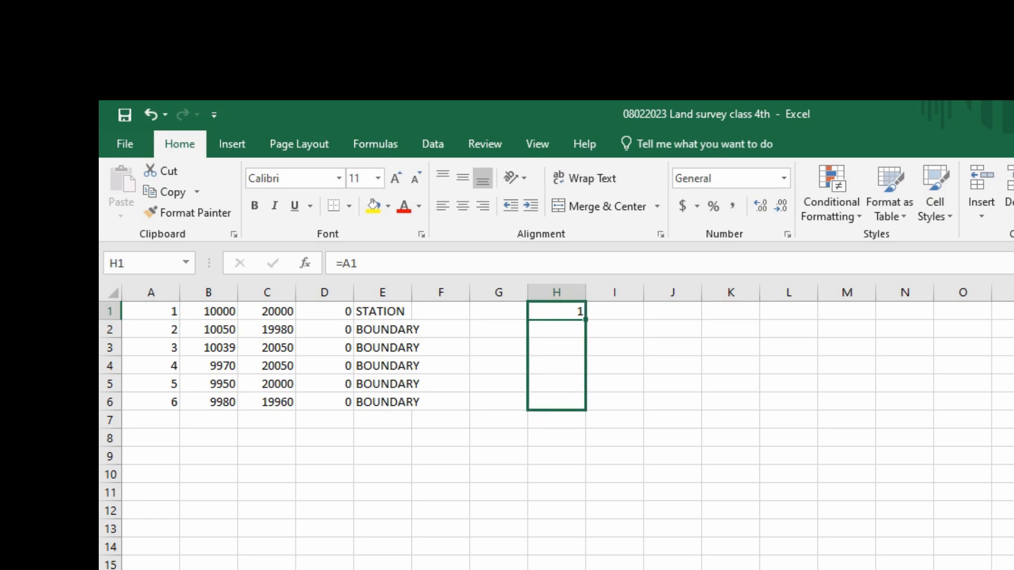
left_click_drag(585, 408, 584, 409)
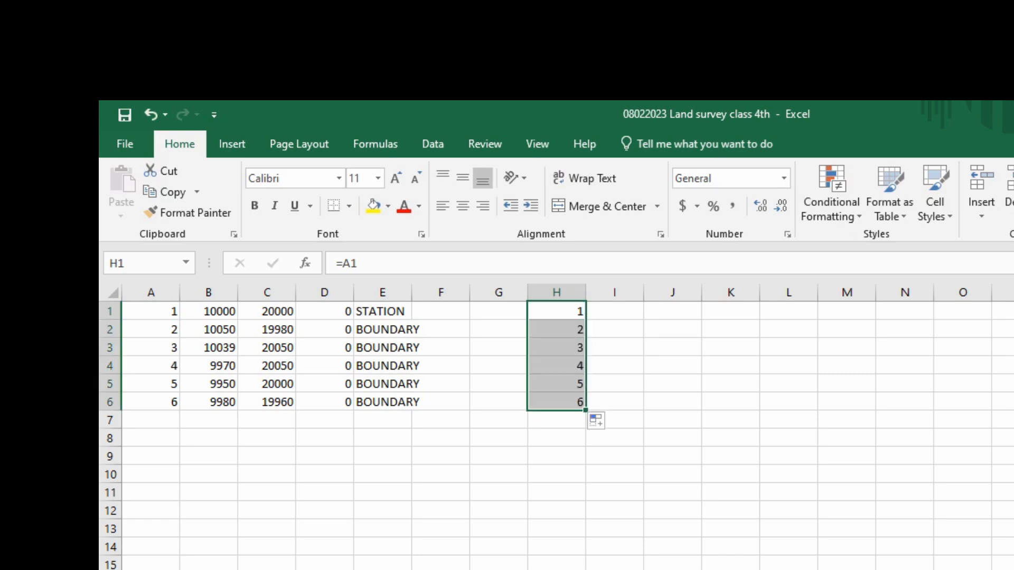
- Enter =D1 in cell K1 and fill it down to K6 to repeat the elevations
left_click(731, 312)
type("=")
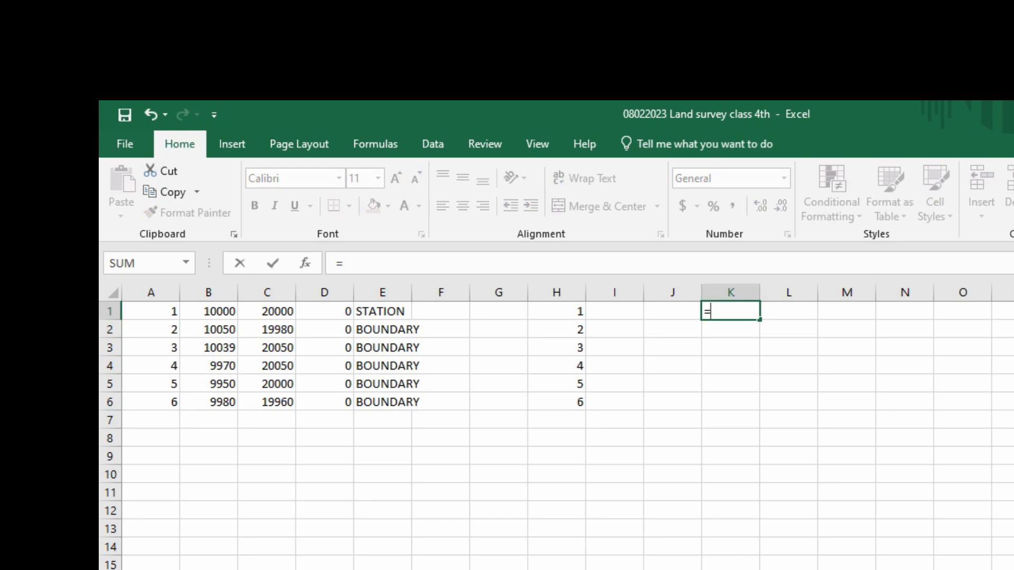
left_click(324, 311)
key("Return")
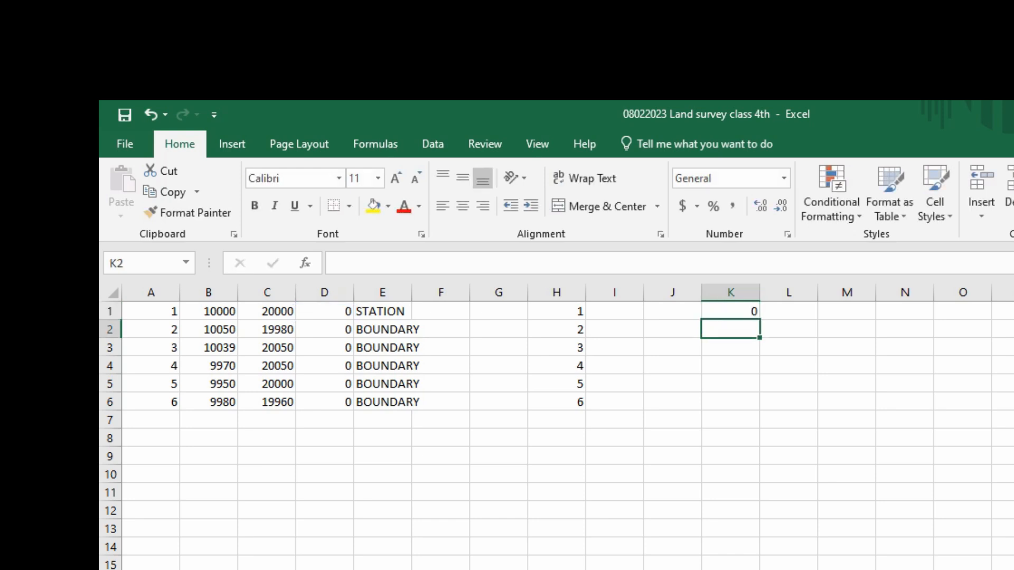
left_click(731, 311)
left_click_drag(760, 320, 759, 410)
left_click(788, 384)
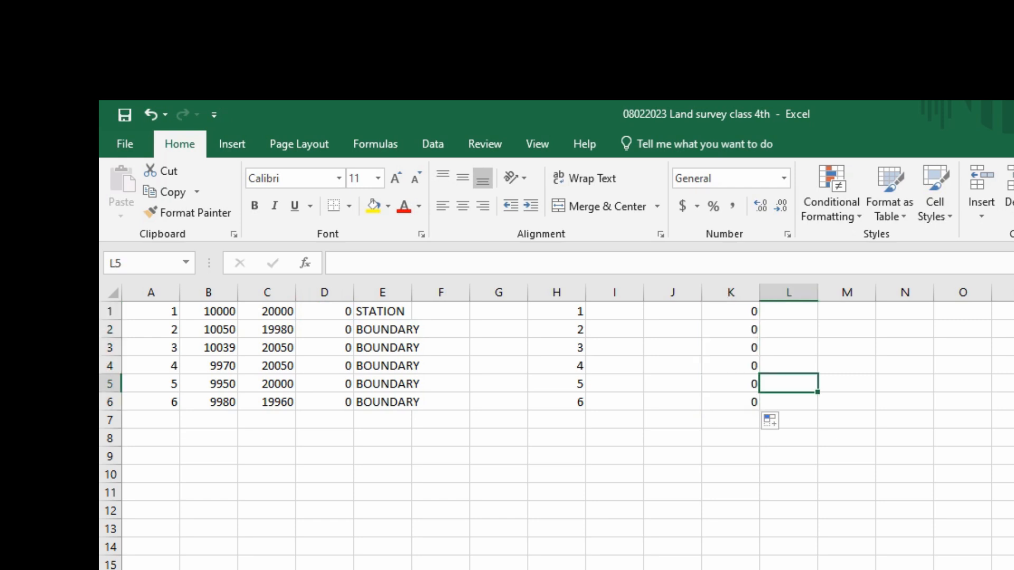
- Copy the point descriptions in E1:E6 and paste them into column L starting at L1
left_click_drag(382, 311, 382, 402)
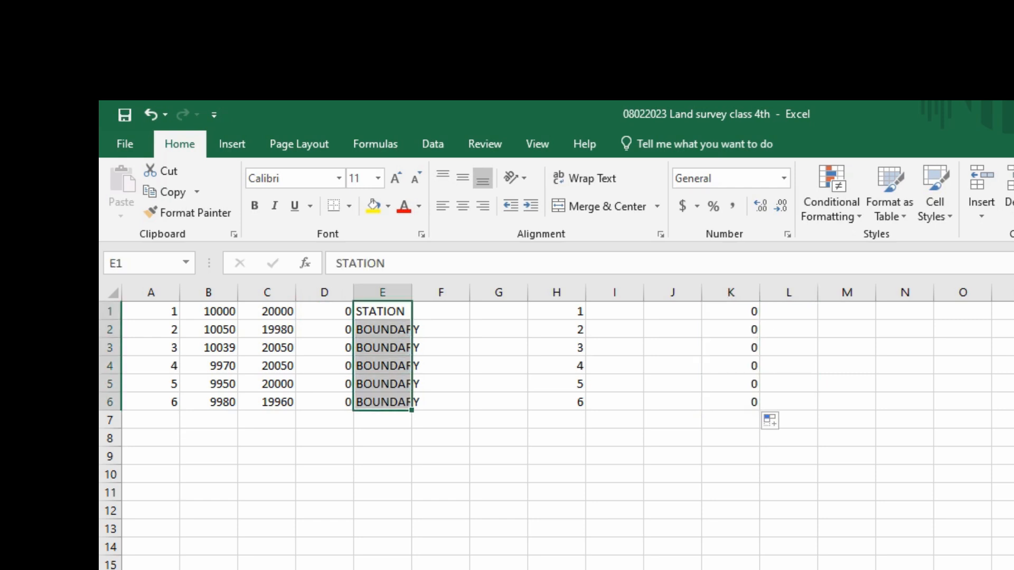
key("ctrl+c")
left_click(788, 312)
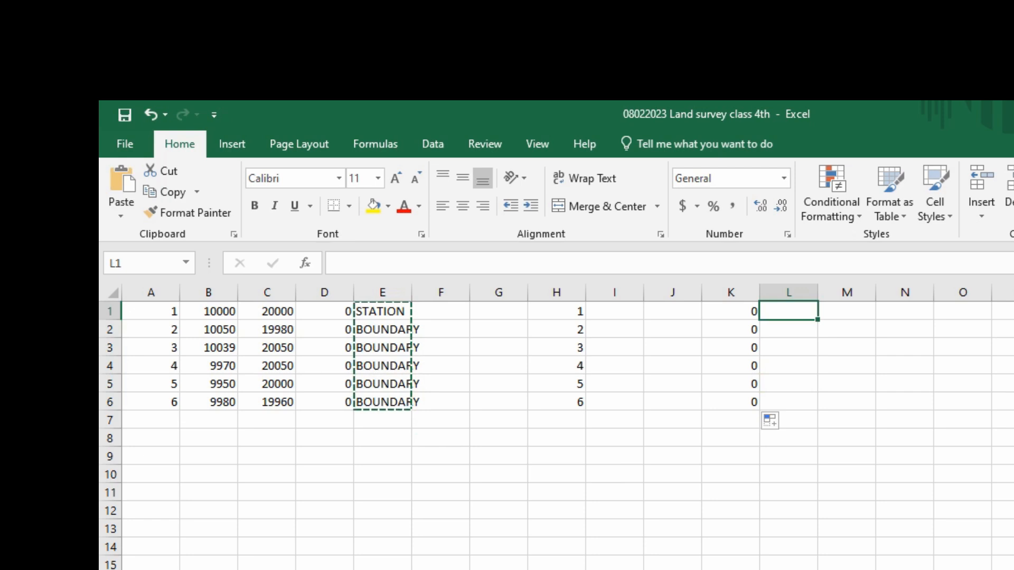
key("ctrl+v")
key("Escape")
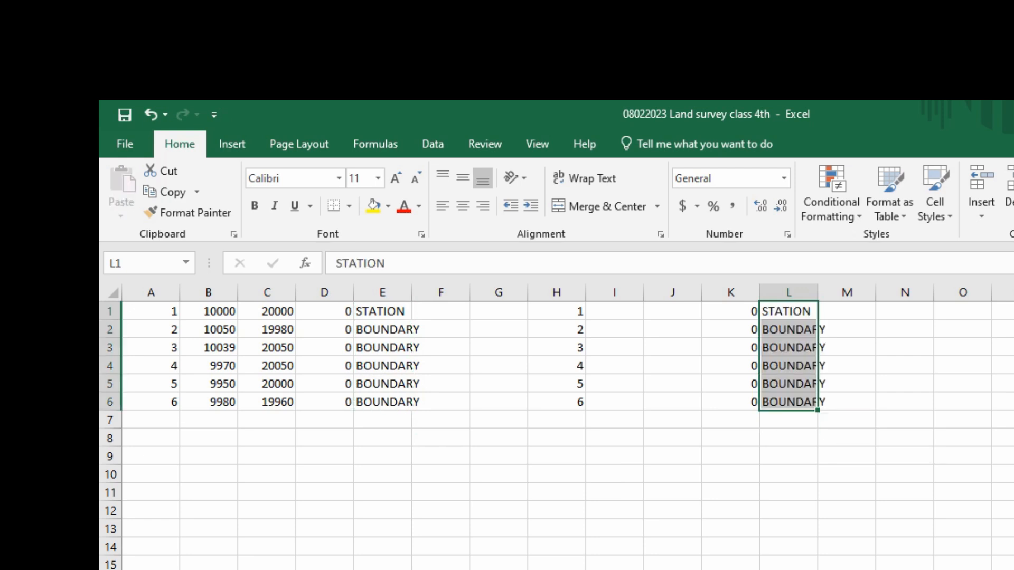
left_click(731, 511)
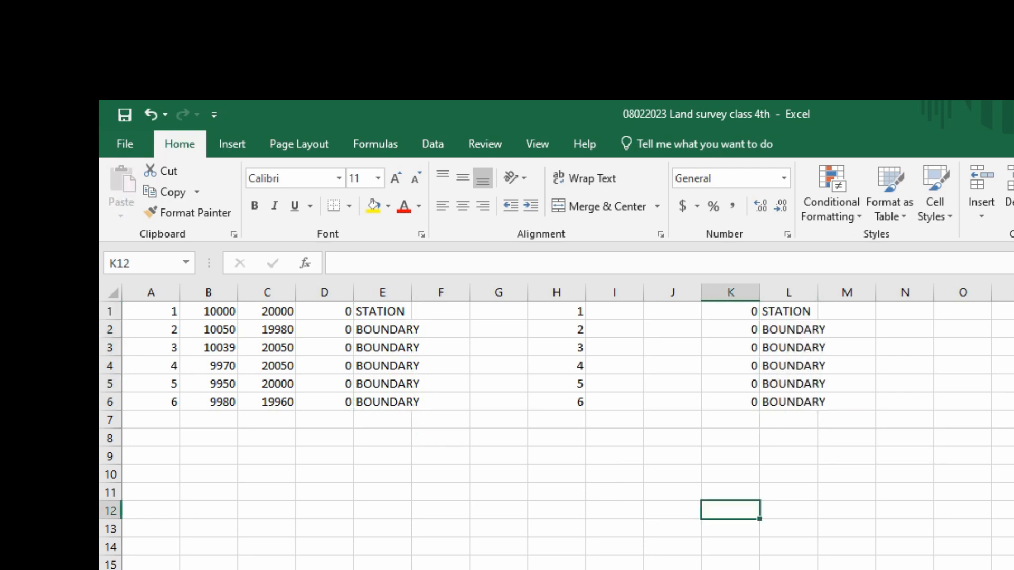
- Enter the formula =B1-10000 in cell I1 for the station's relative easting
left_click(615, 311)
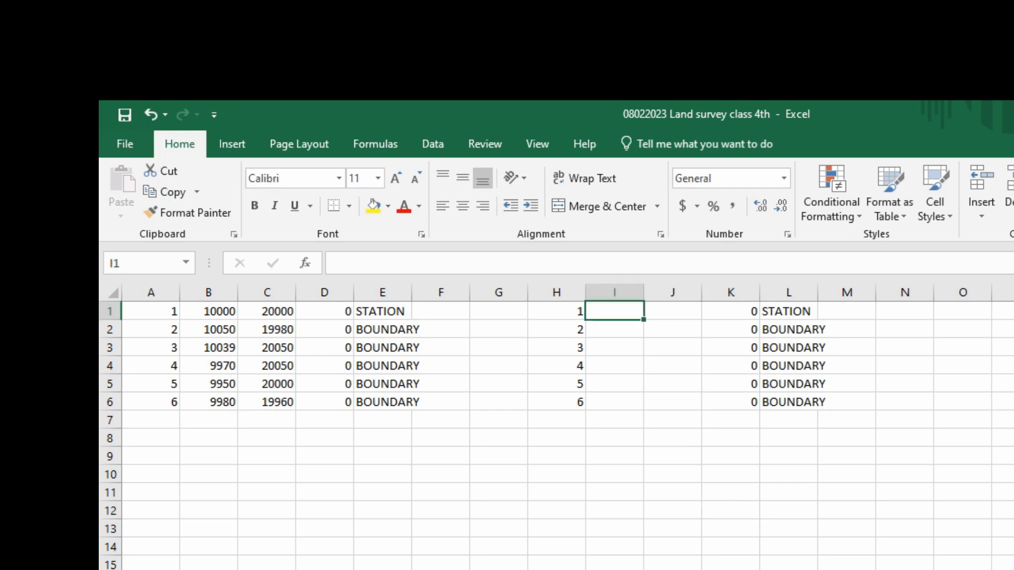
type("=")
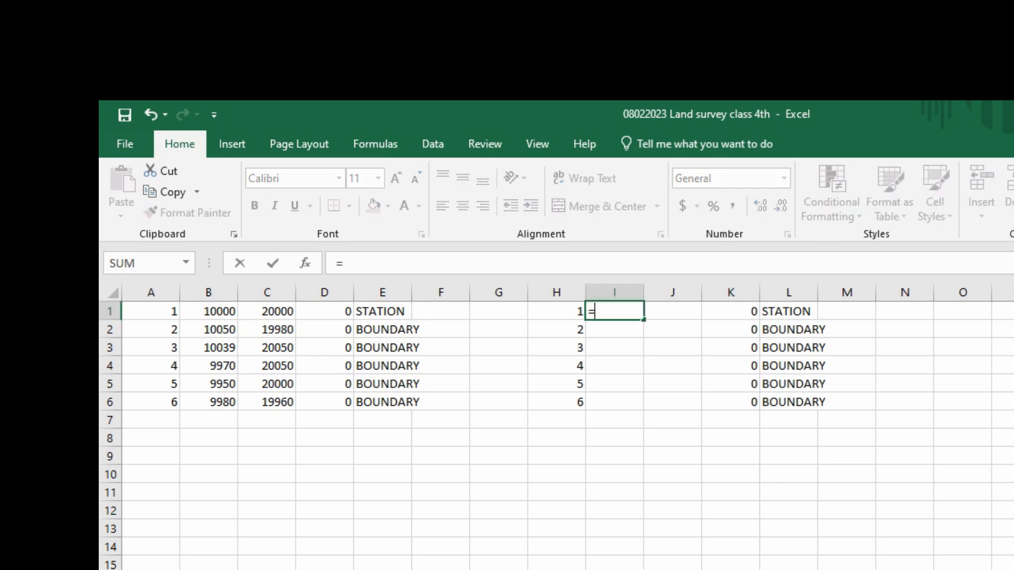
left_click(209, 312)
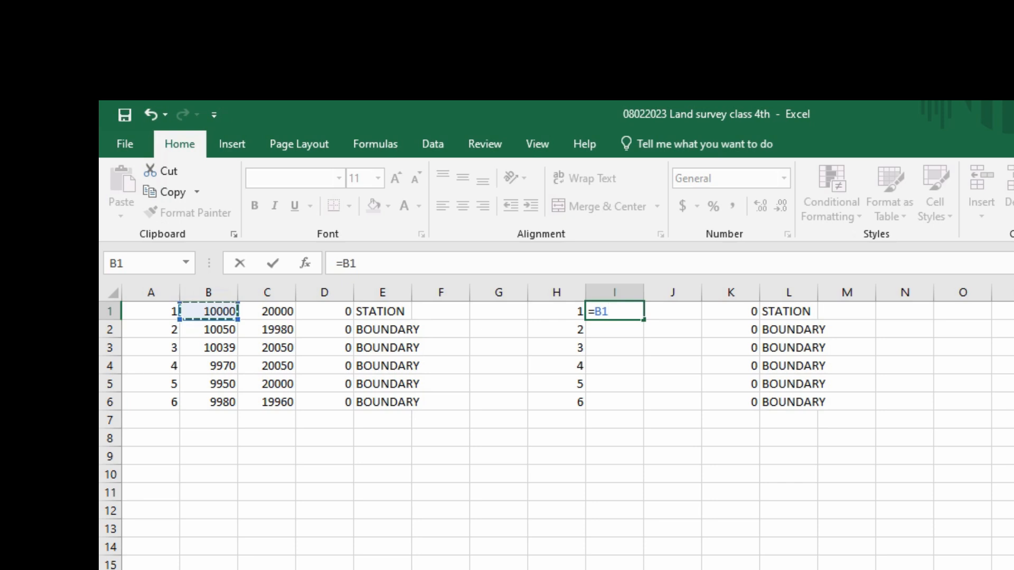
type("100")
key("BackSpace")
key("BackSpace")
key("BackSpace")
type("-10000")
key("Return")
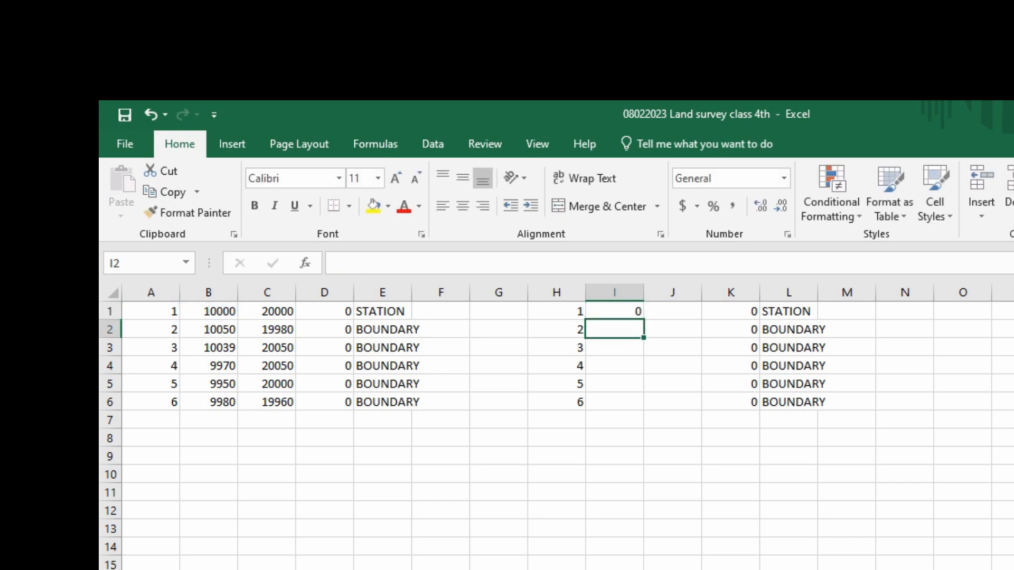
- Fill the I1 formula across to J1 and change it to =C1-20000 for the relative northing
left_click(615, 311)
left_click_drag(643, 319, 698, 316)
left_click(674, 347)
double_click(683, 312)
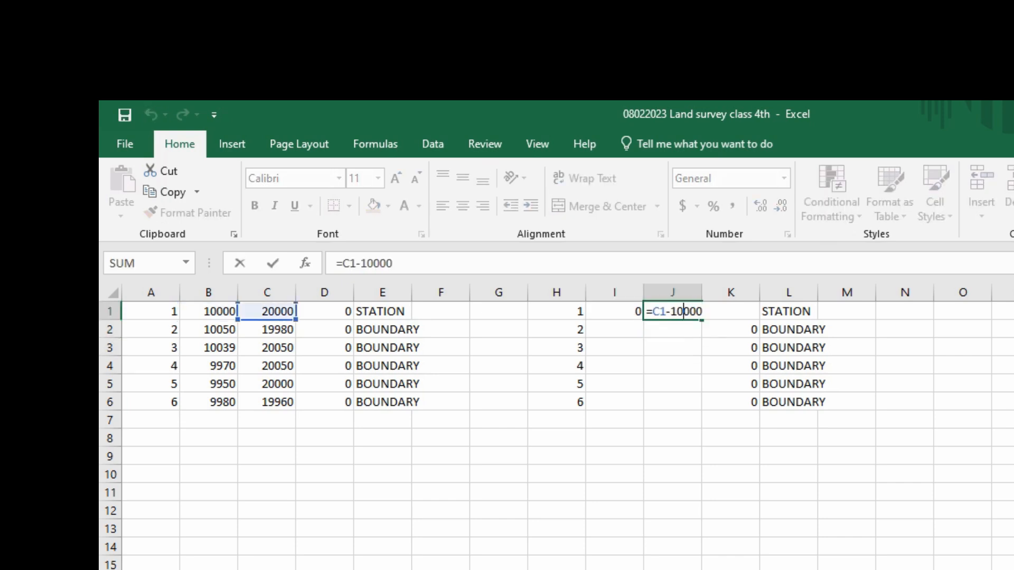
key("shift+Left")
type("2")
key("Return")
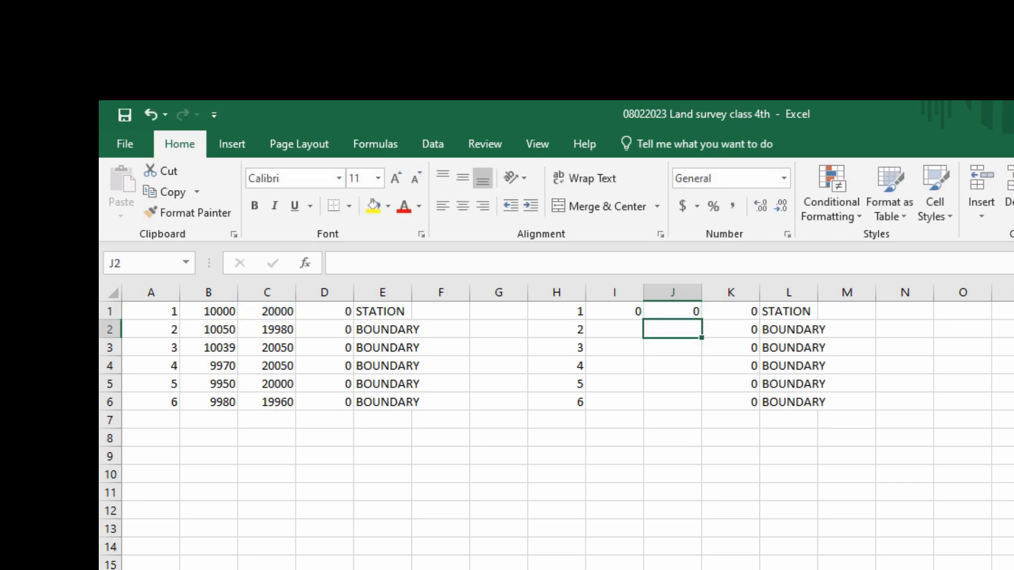
- Fill the formulas in I1:J1 down to row 6 for all the boundary points
left_click_drag(615, 311, 676, 312)
double_click(702, 320)
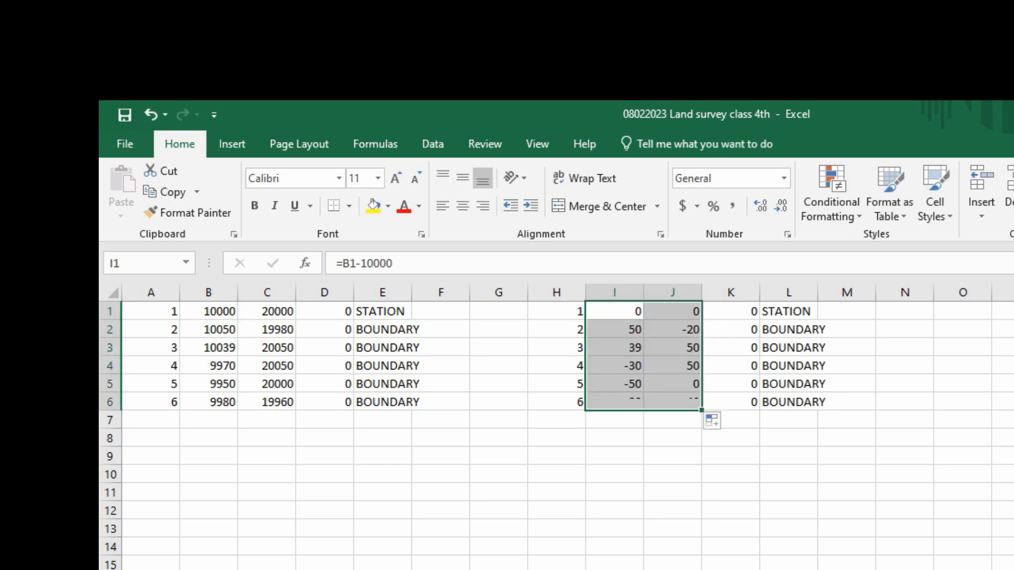
left_click(731, 475)
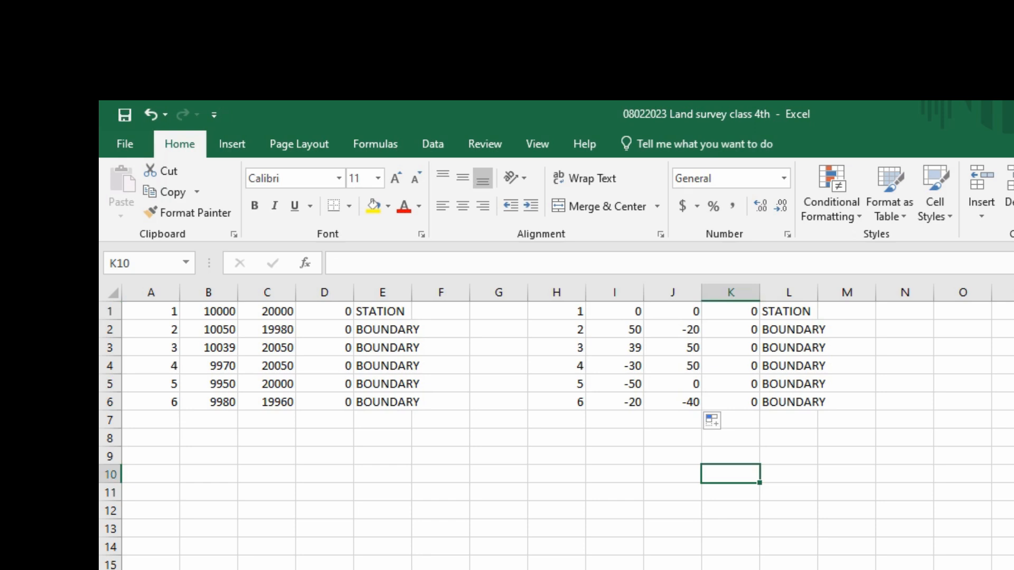
- Review the relative easting and northing formulas in columns I and J, from I2 to J6
left_click(615, 329)
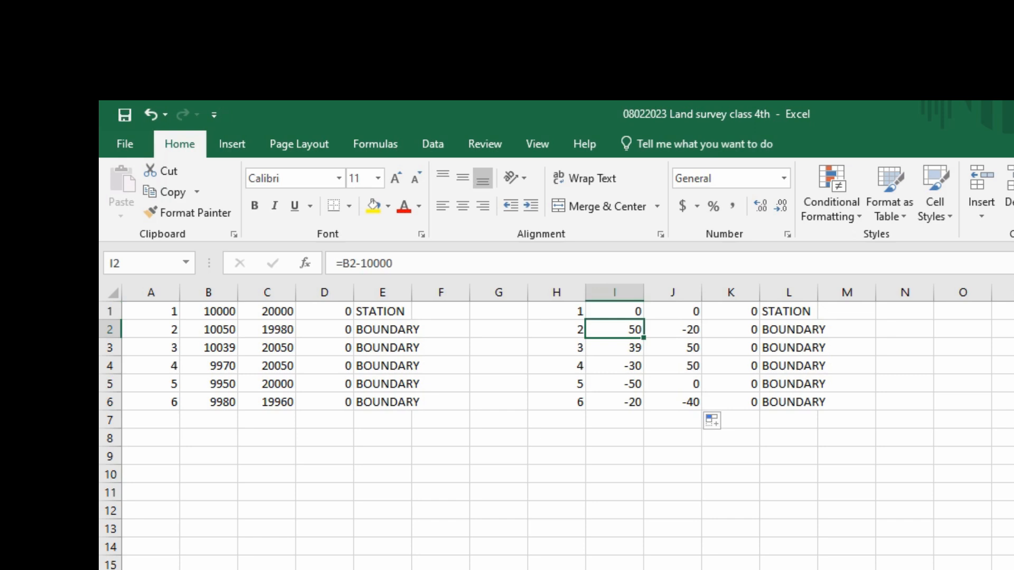
key("Down")
key("Down")
key("Down")
key("Down")
key("Right")
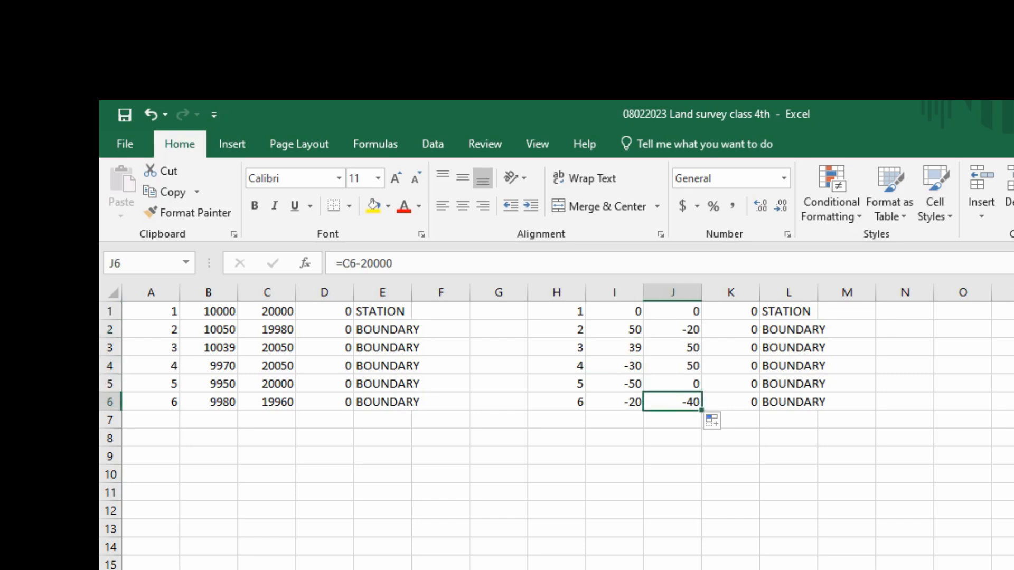
- Select the new coordinate table in the range H1:L6
left_click(673, 492)
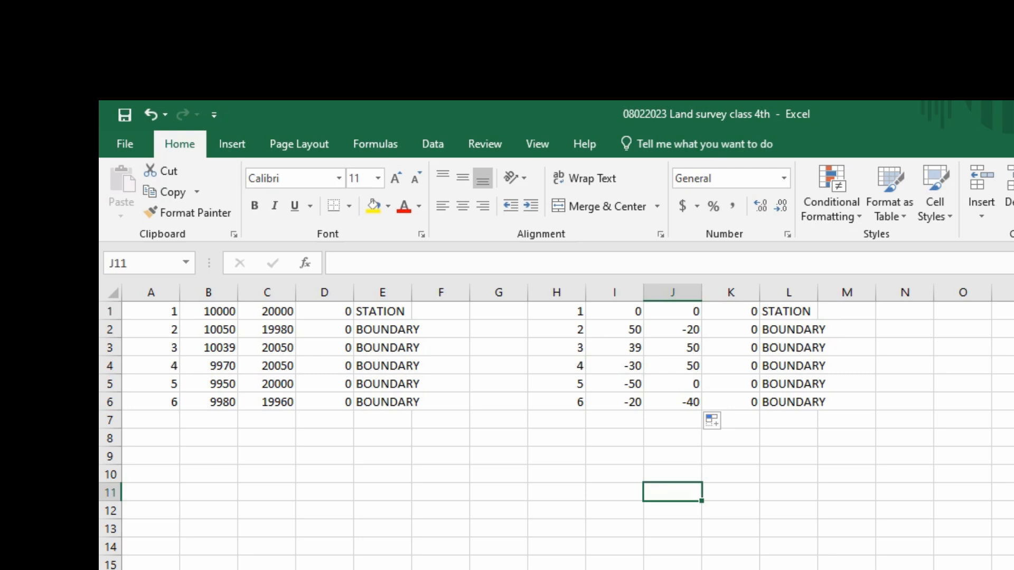
left_click_drag(557, 312, 788, 402)
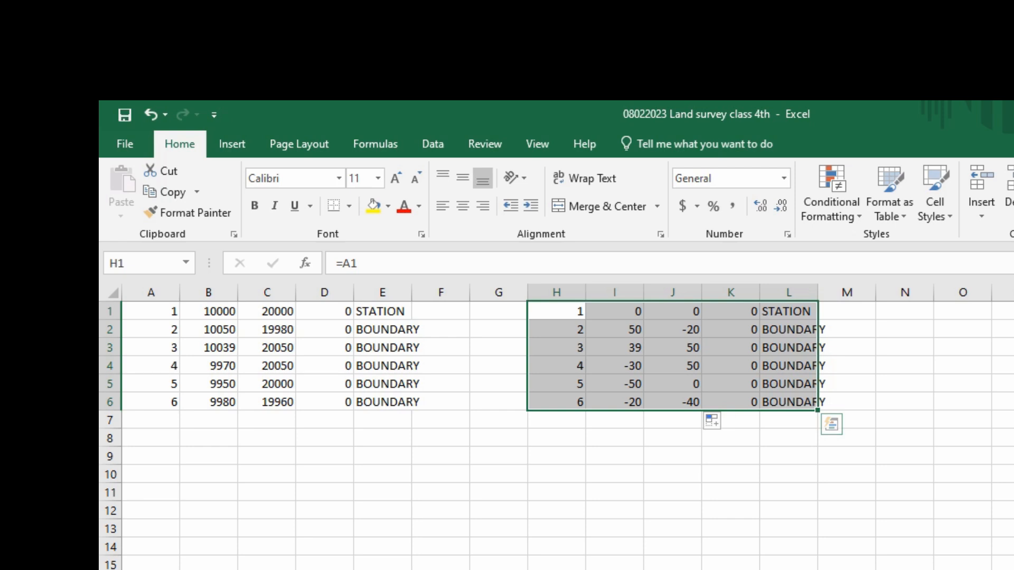
left_click(126, 145)
left_click(140, 323)
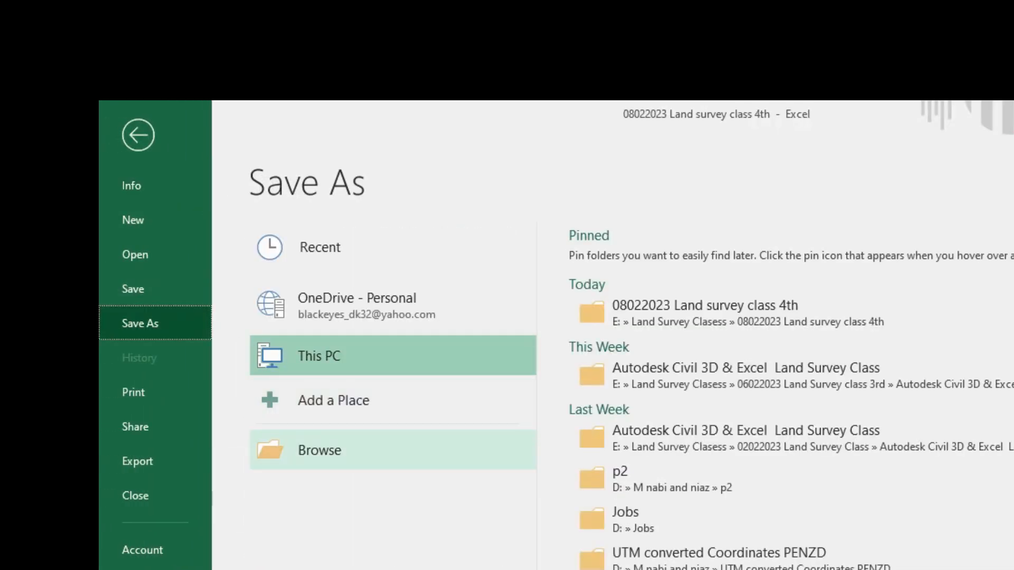
left_click(706, 312)
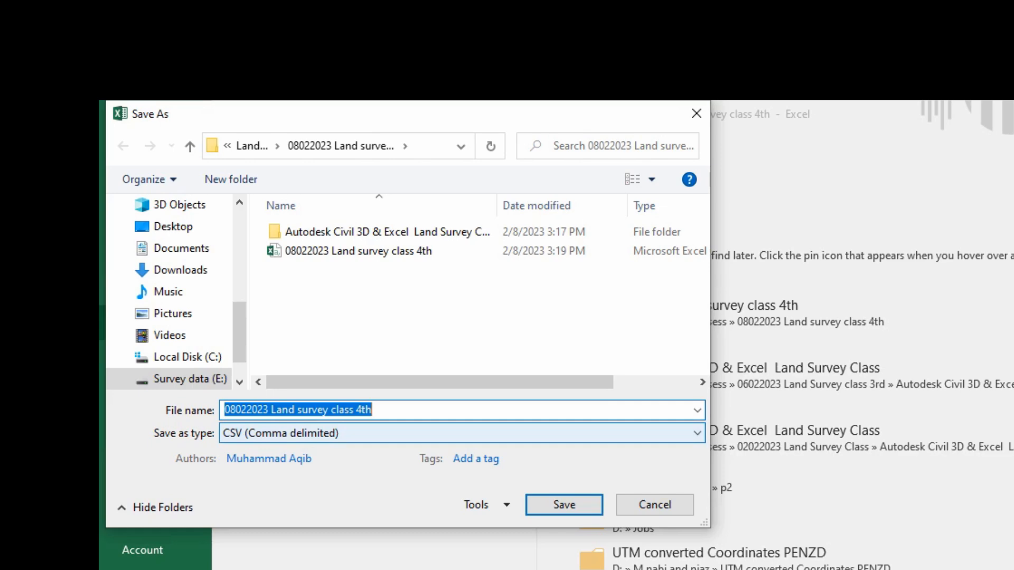
left_click(462, 433)
left_click(655, 508)
left_click(655, 506)
left_click(137, 136)
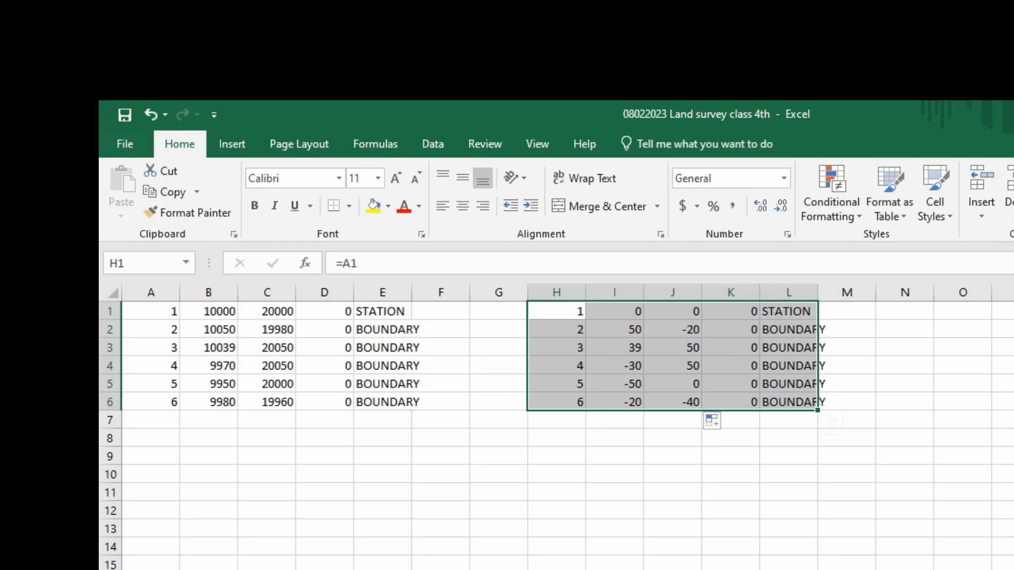
- Move the coordinate table H1:L6 into a new worksheet of the same workbook, starting at cell A1
key("ctrl+c")
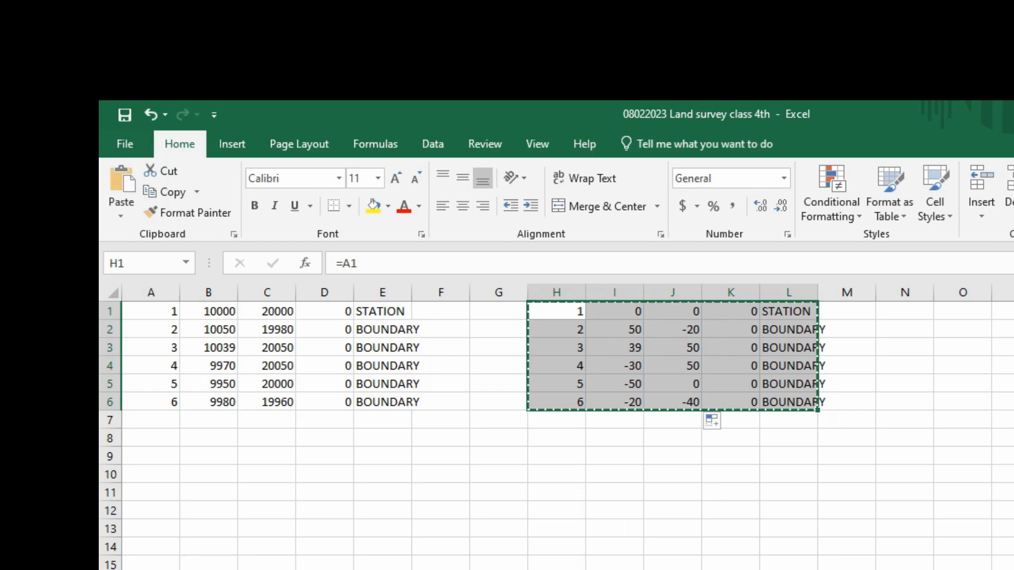
key("ctrl+n")
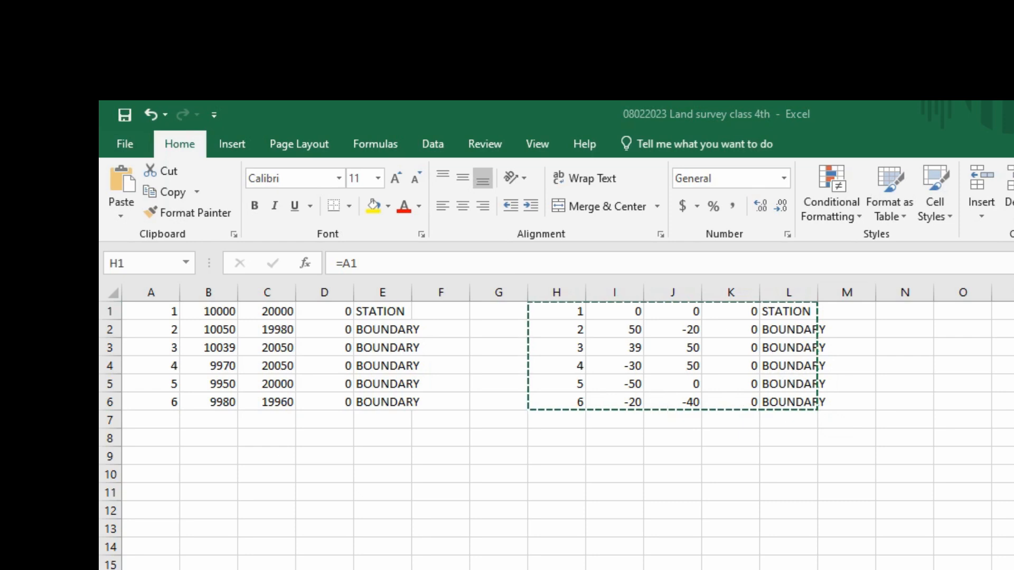
key("ctrl+Page_Down")
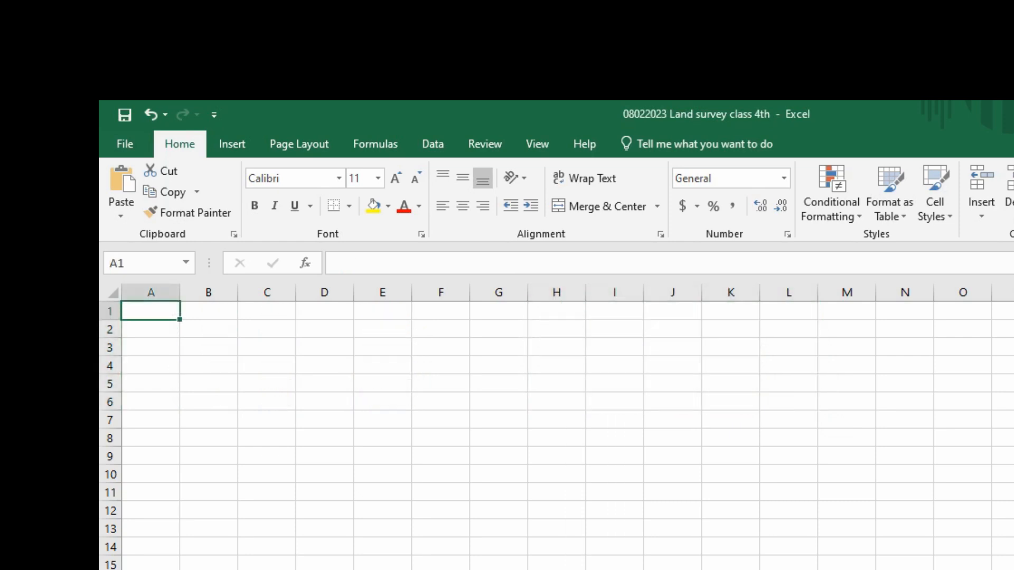
key("ctrl+a")
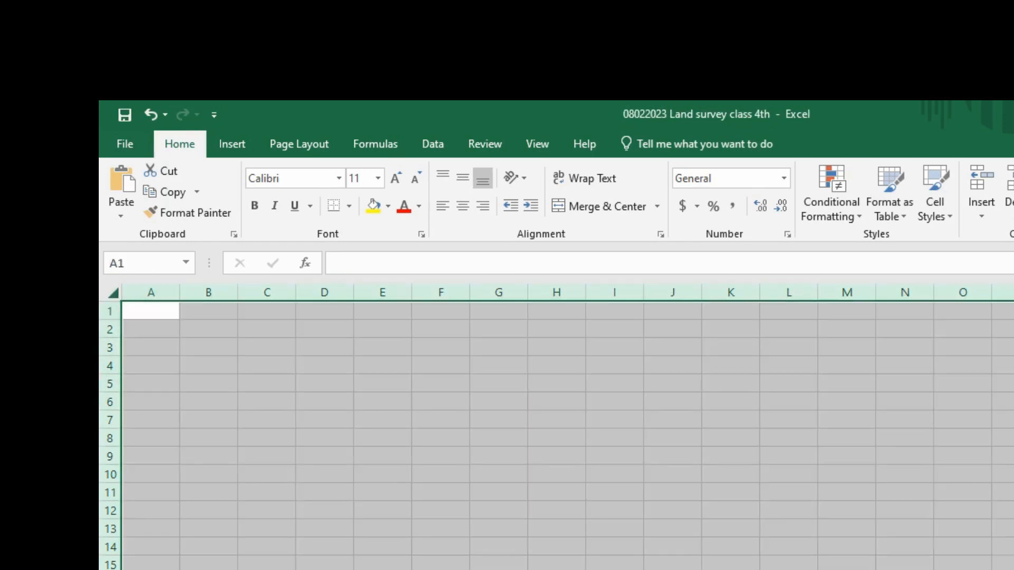
left_click(151, 311)
left_click(112, 293)
right_click(112, 293)
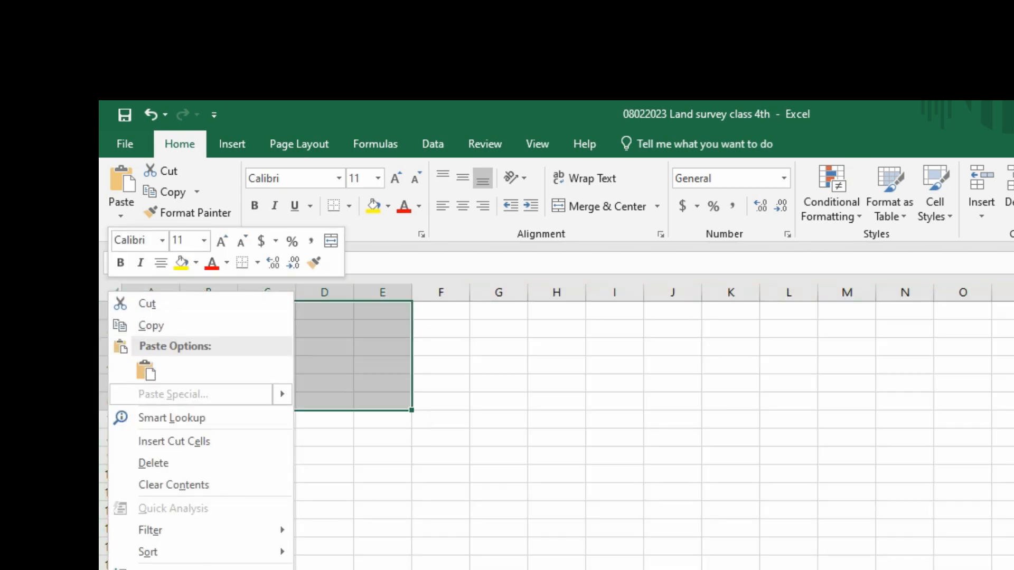
left_click(146, 373)
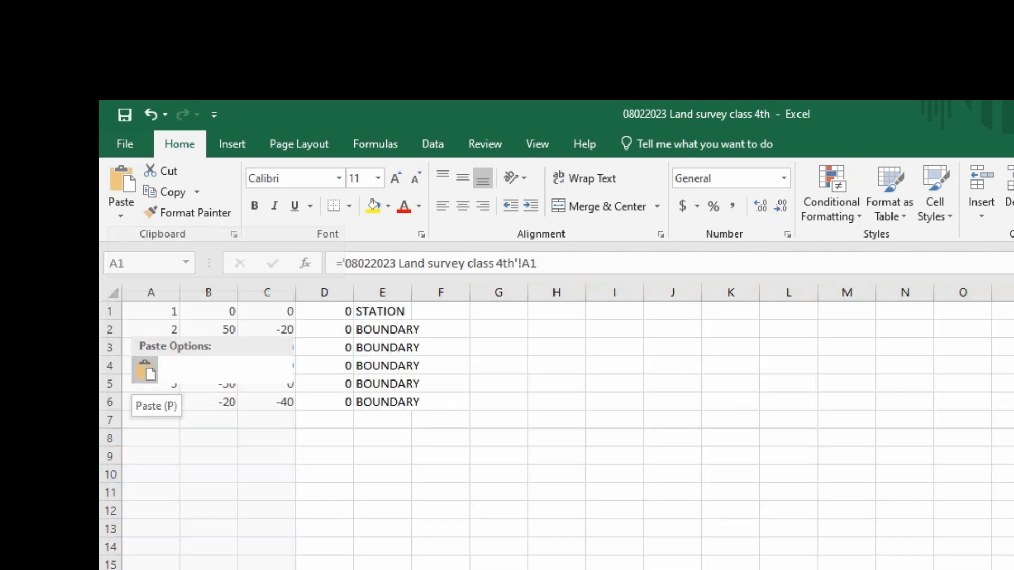
left_click(440, 474)
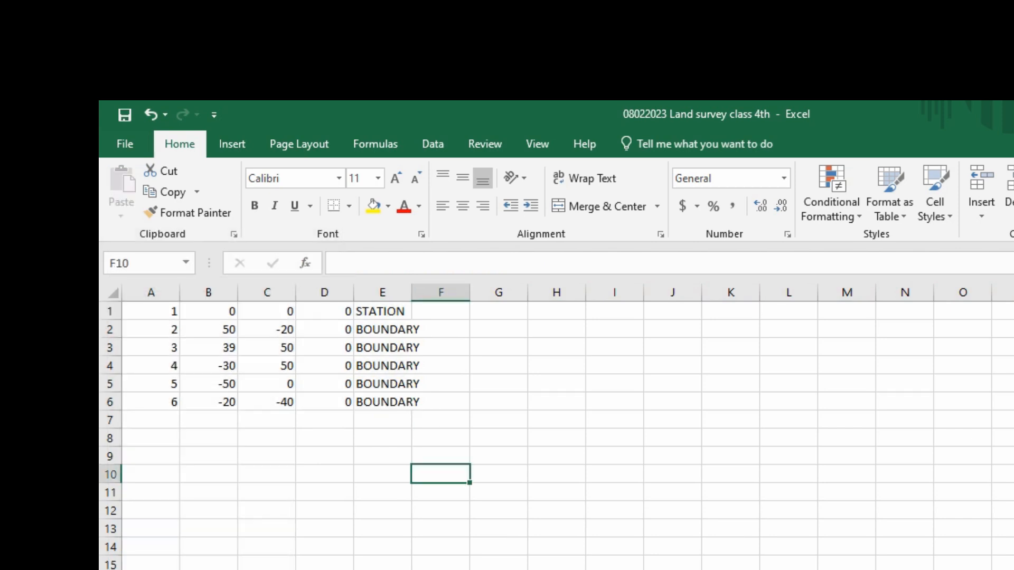
- Check the relative coordinates and the formula in B2 of the relocated table
left_click(208, 329)
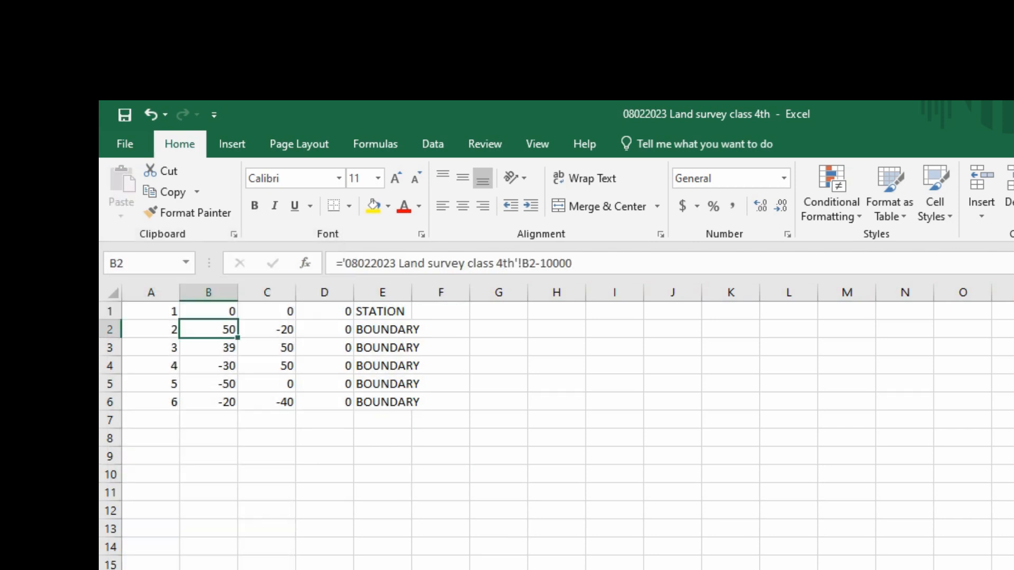
left_click(383, 438)
left_click(383, 366)
left_click(441, 420)
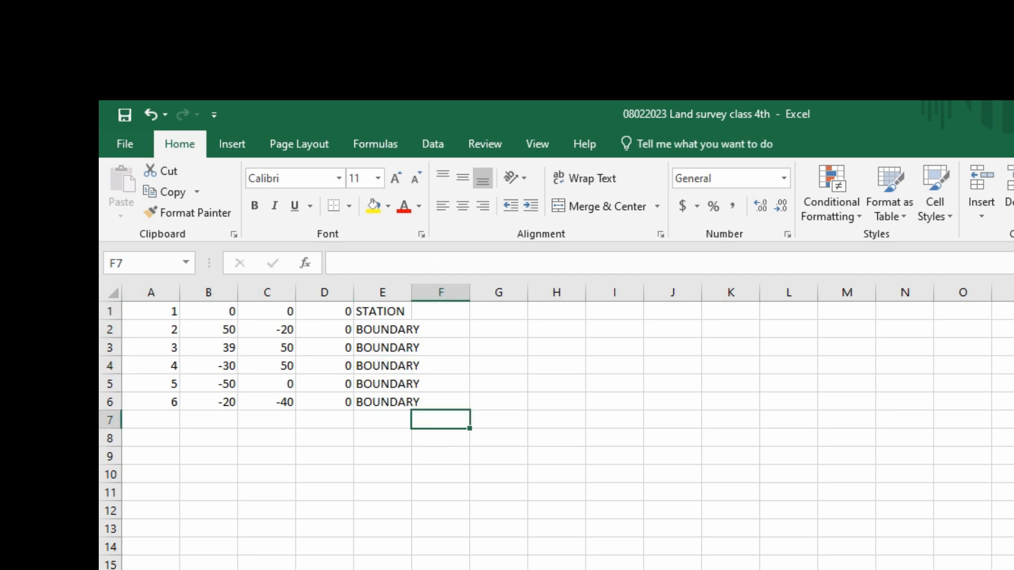
left_click(267, 402)
left_click(209, 330)
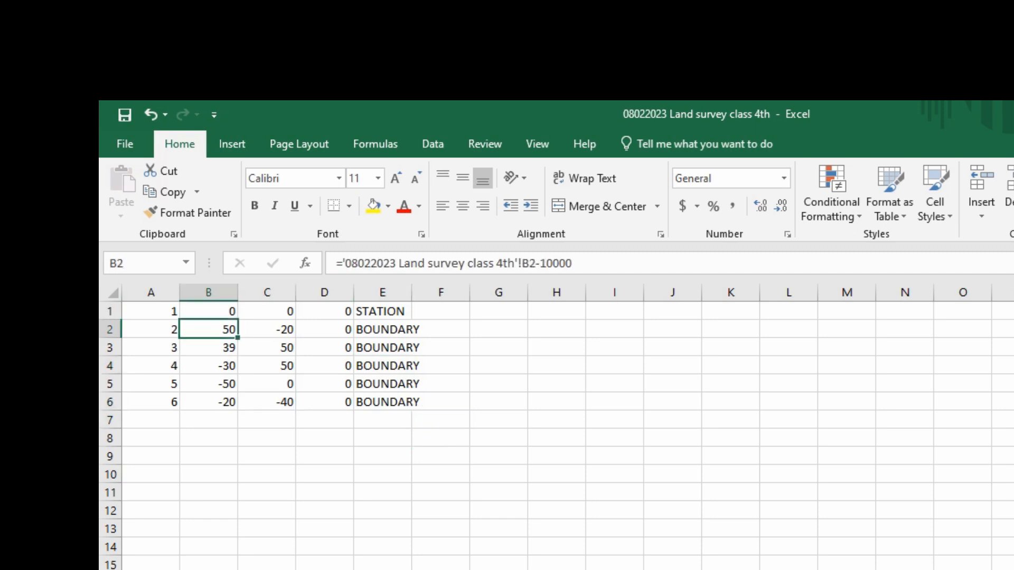
left_click(383, 492)
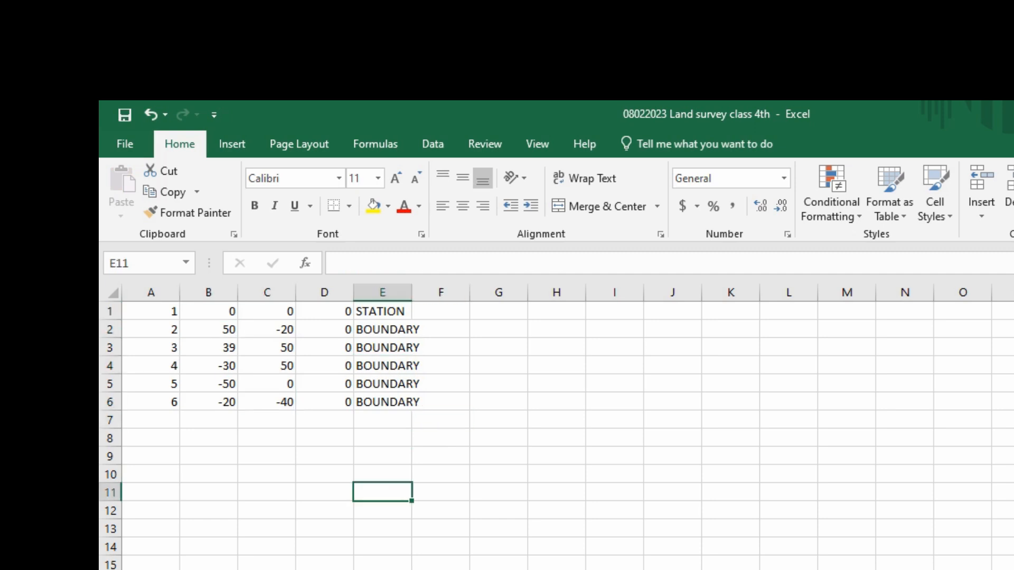
left_click(209, 330)
left_click(499, 457)
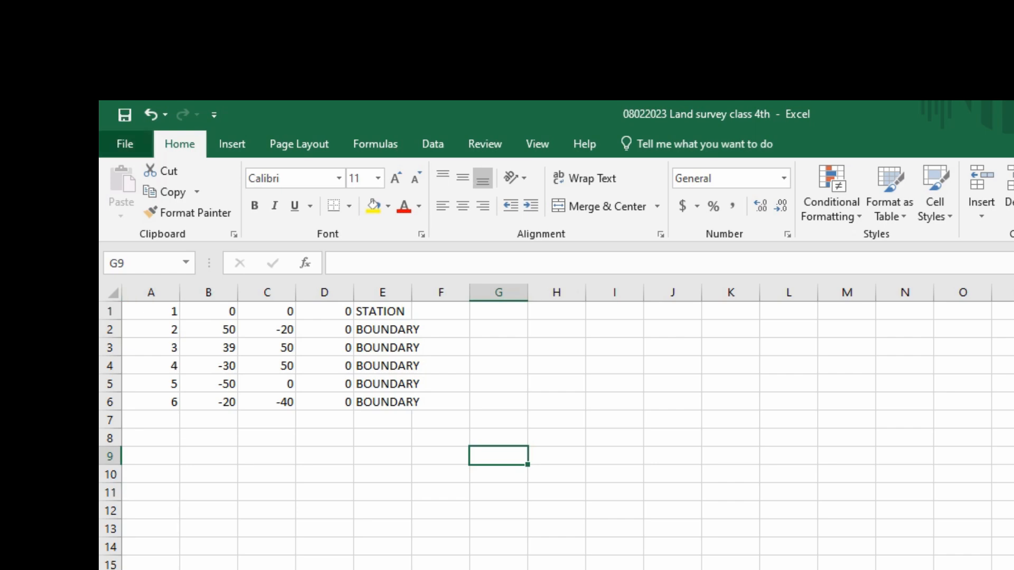
- Save the sheet as a comma-delimited CSV named "08022023 Land survey class 4th 0 ORIGEN" in the 08022023 Land survey class 4th folder
left_click(125, 143)
left_click(140, 323)
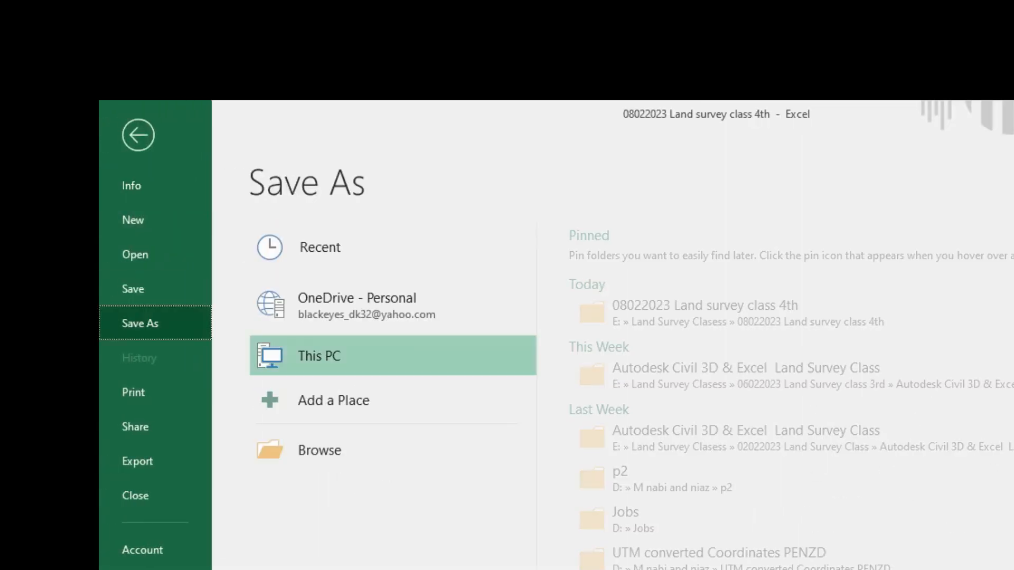
left_click(705, 312)
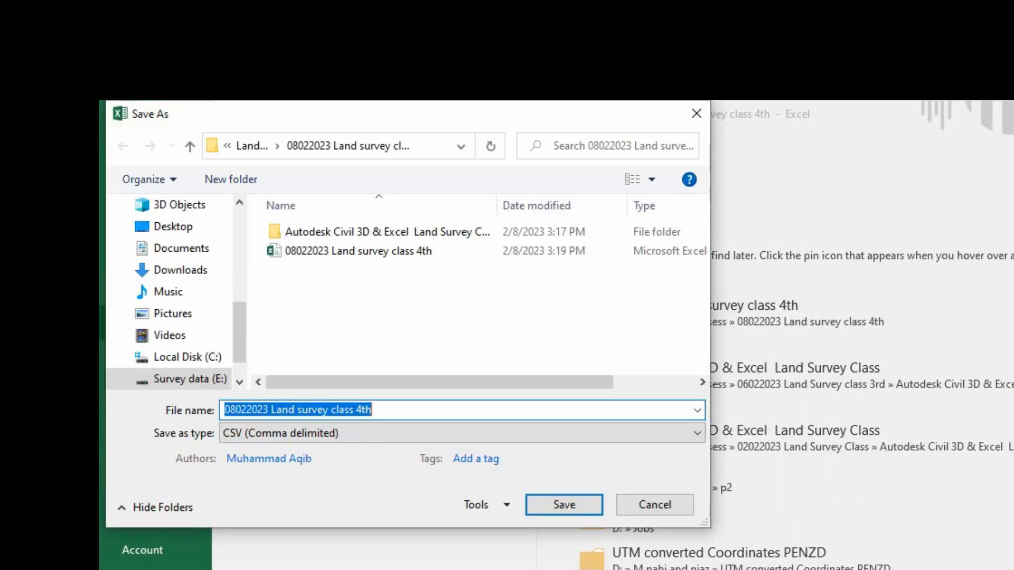
left_click(358, 251)
left_click(309, 410)
left_click(309, 410)
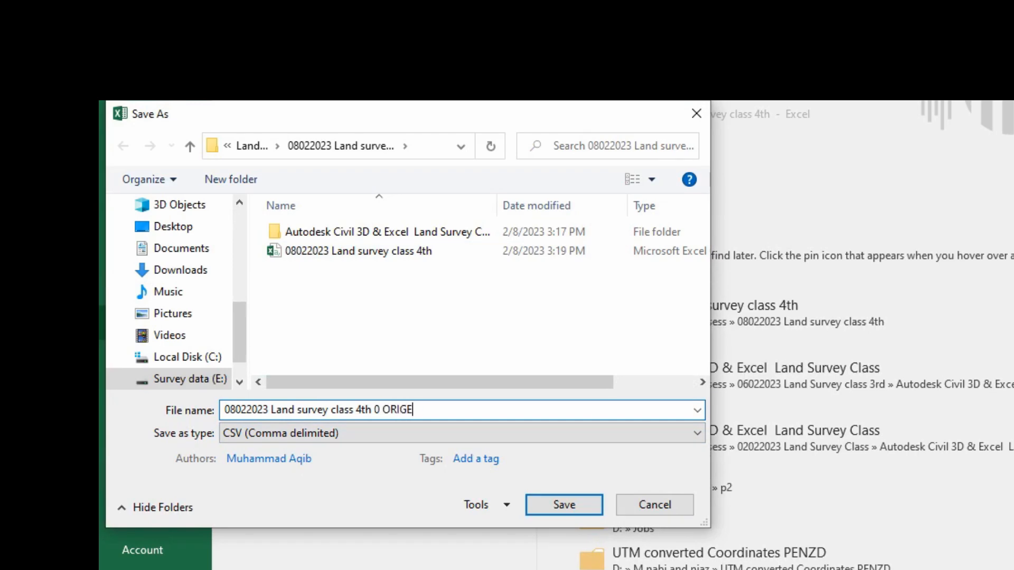
key("Return")
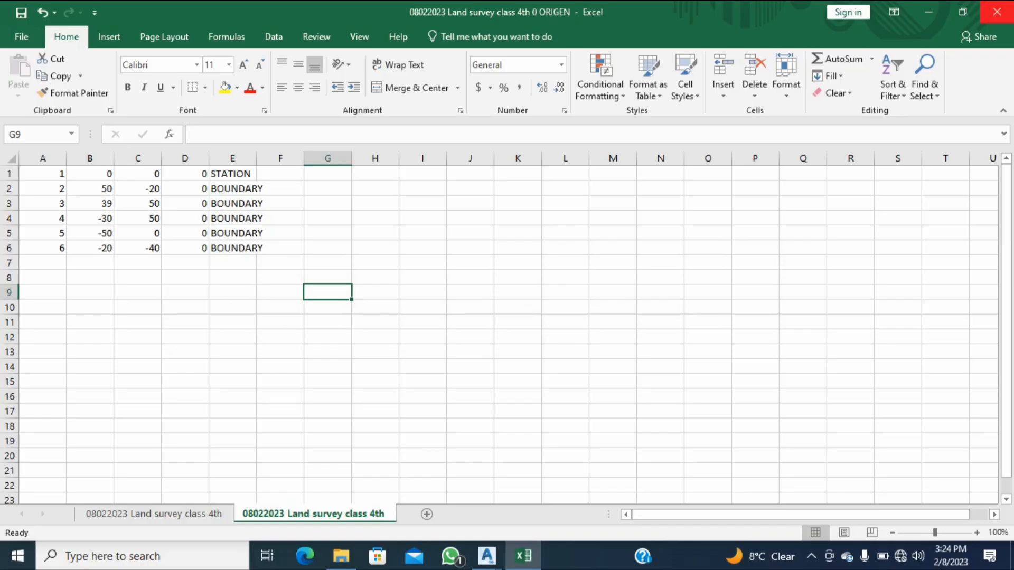
- Close the workbook without saving further changes and switch to the Civil 3D drawing
left_click(994, 12)
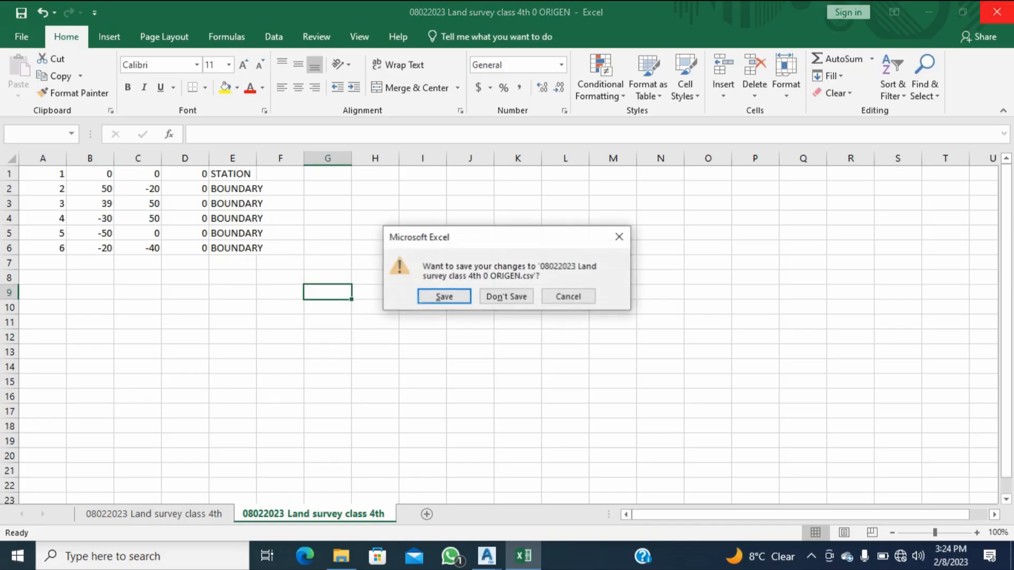
left_click(506, 297)
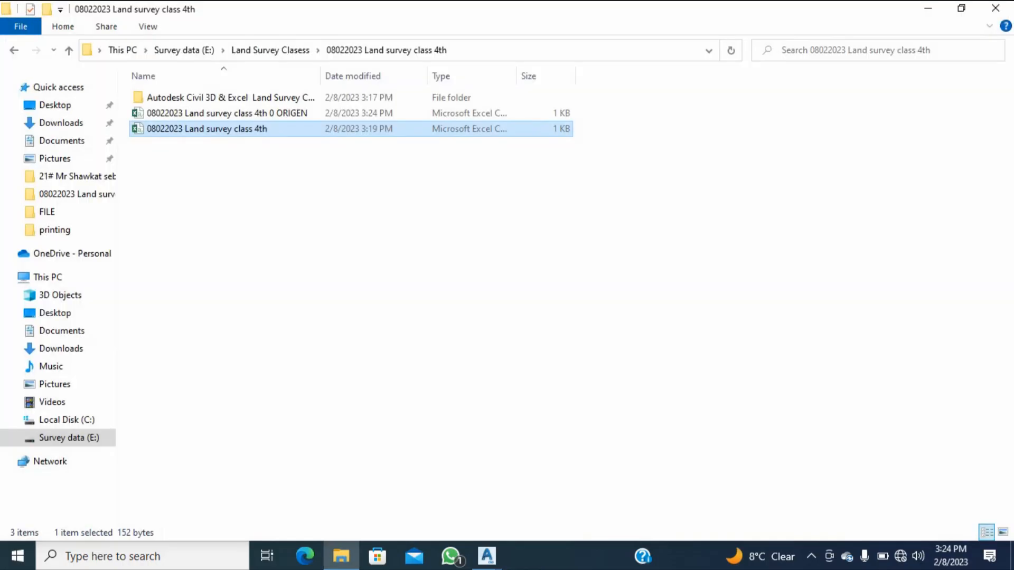
mouse_move(486, 556)
left_click(576, 491)
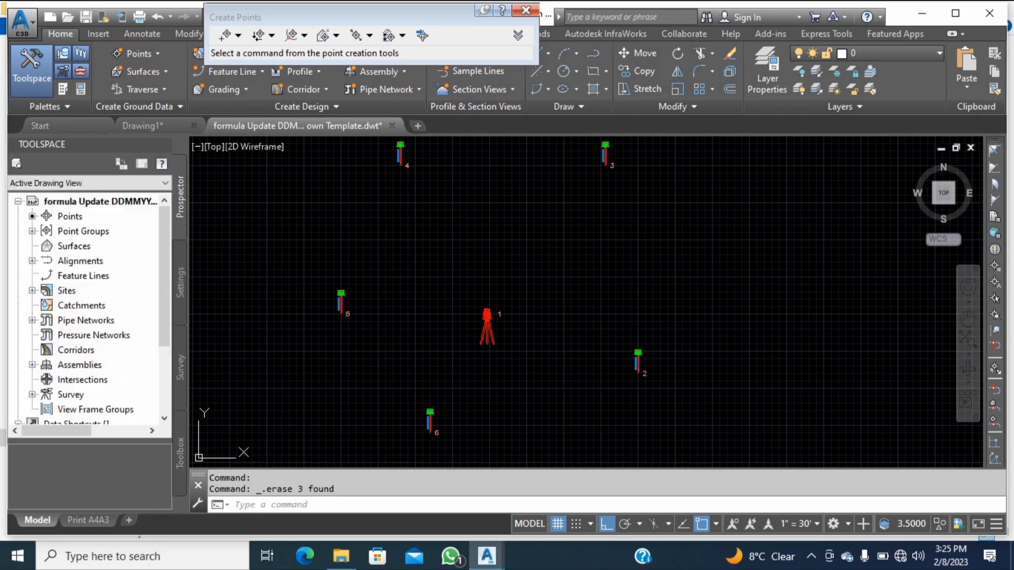
- Examine the layout of existing points 1 to 6 around the station in the drawing
scroll(622, 215, "down", 2)
scroll(622, 216, "down", 2)
scroll(552, 199, "up", 2)
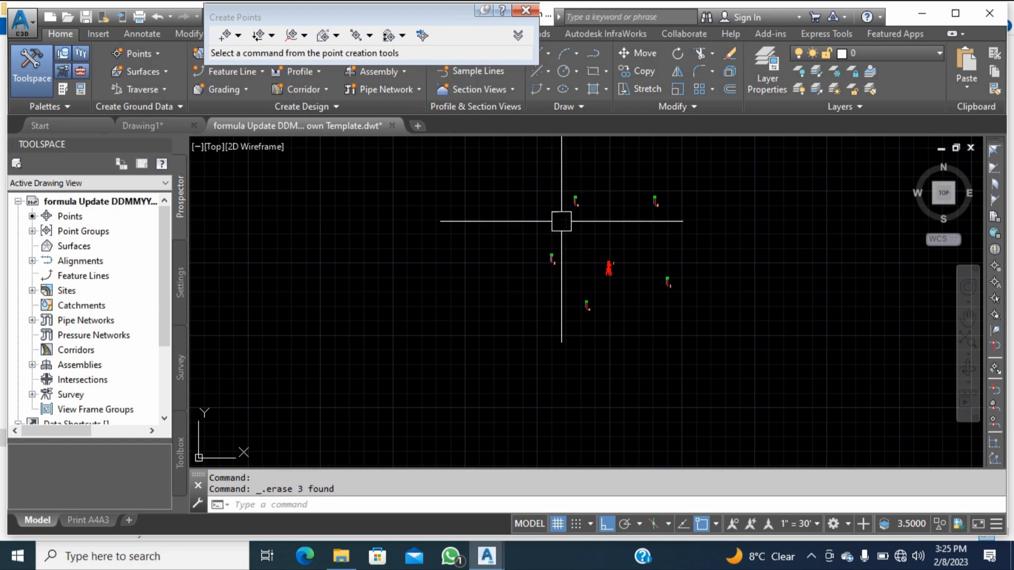
middle_click_drag(553, 222, 552, 250)
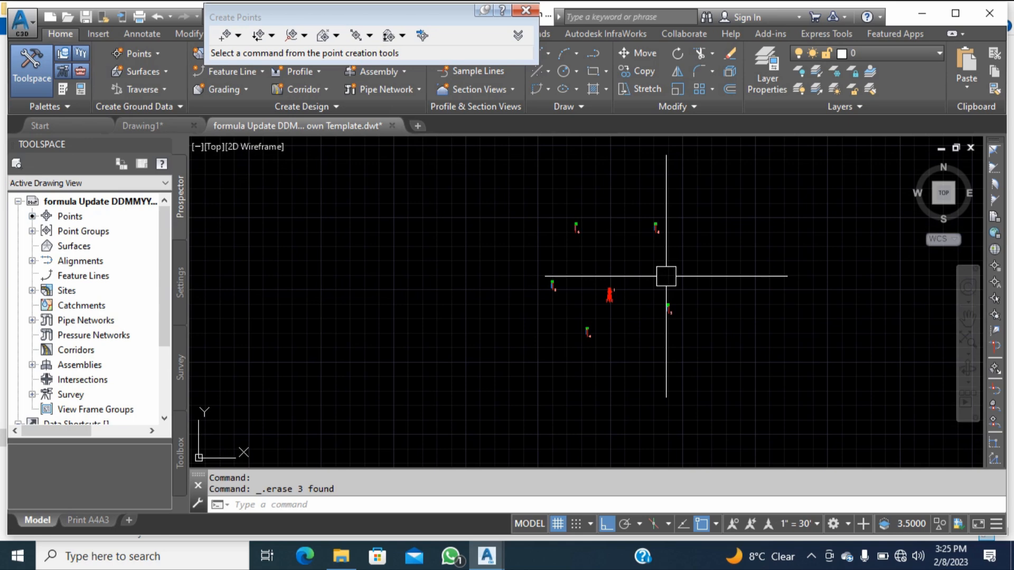
middle_click(611, 267)
middle_click(611, 267)
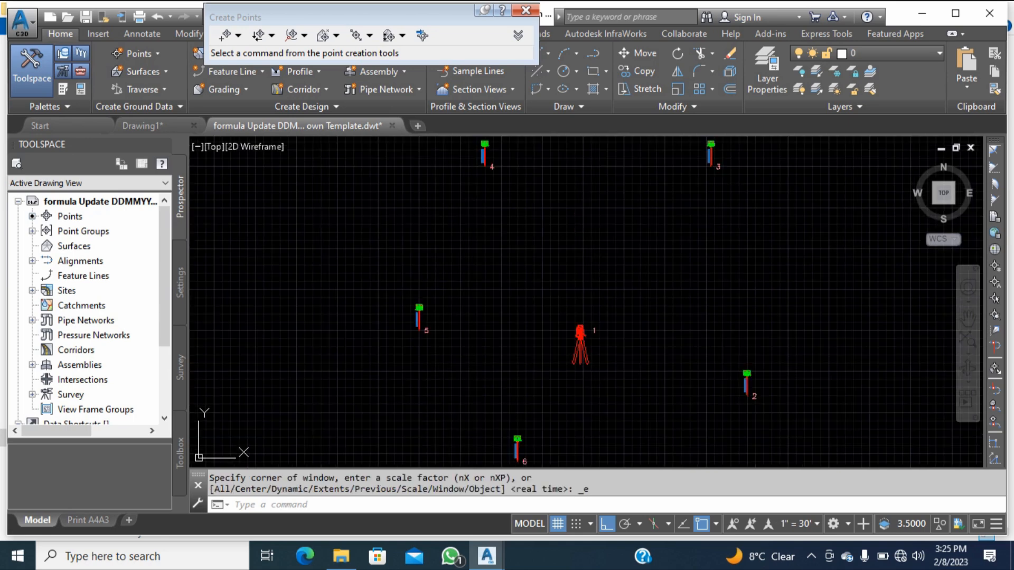
scroll(562, 220, "down", 5)
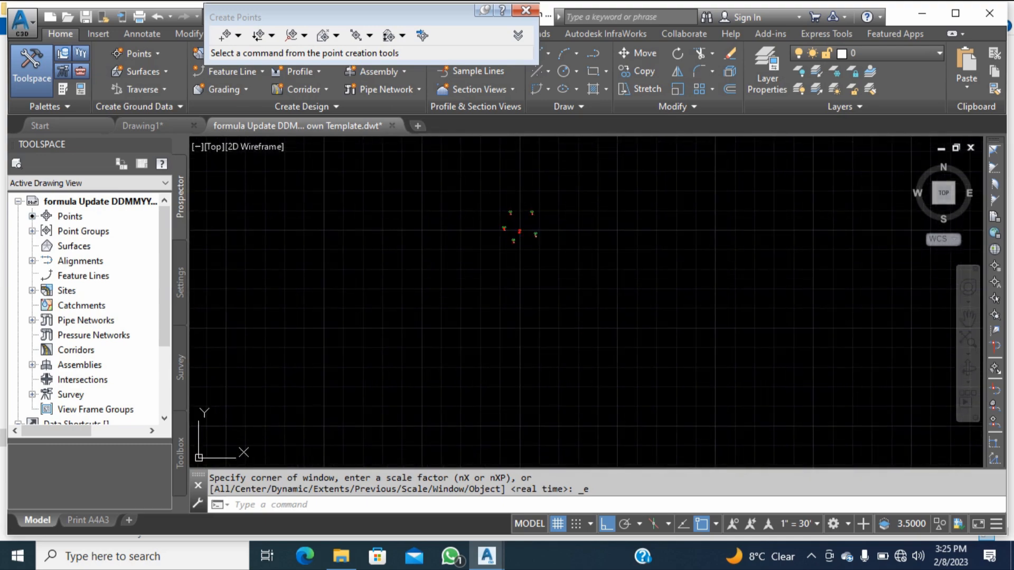
- Import the points from "08022023 Land survey class 4th 0 ORIGEN" using the penzd point file format
left_click(422, 35)
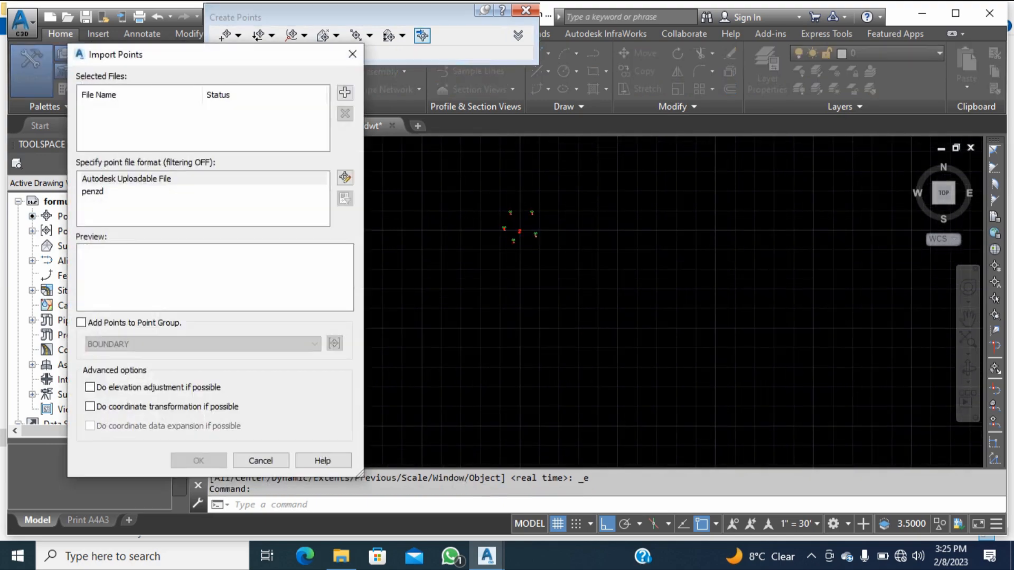
left_click(93, 192)
left_click(345, 93)
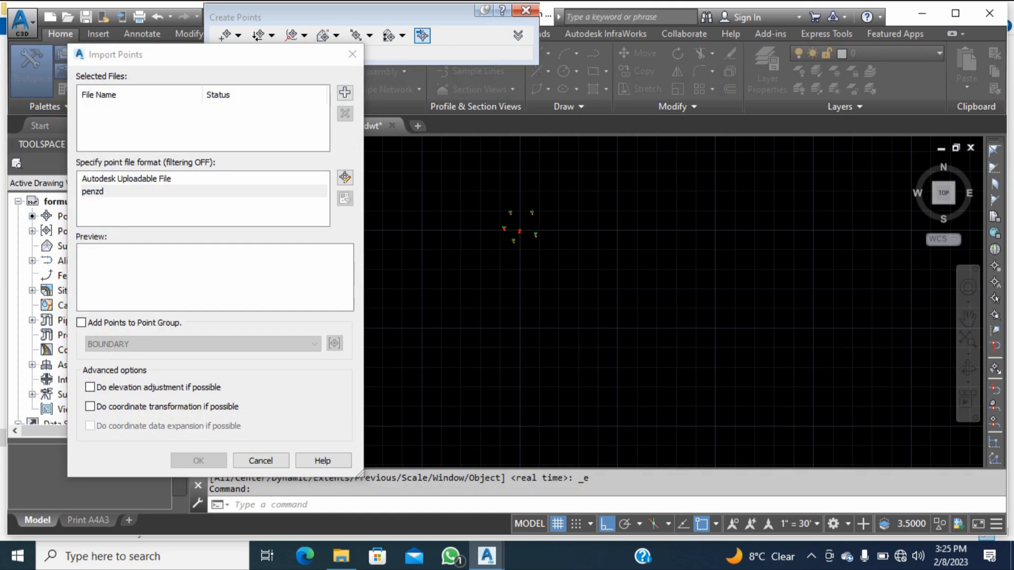
left_click(201, 118)
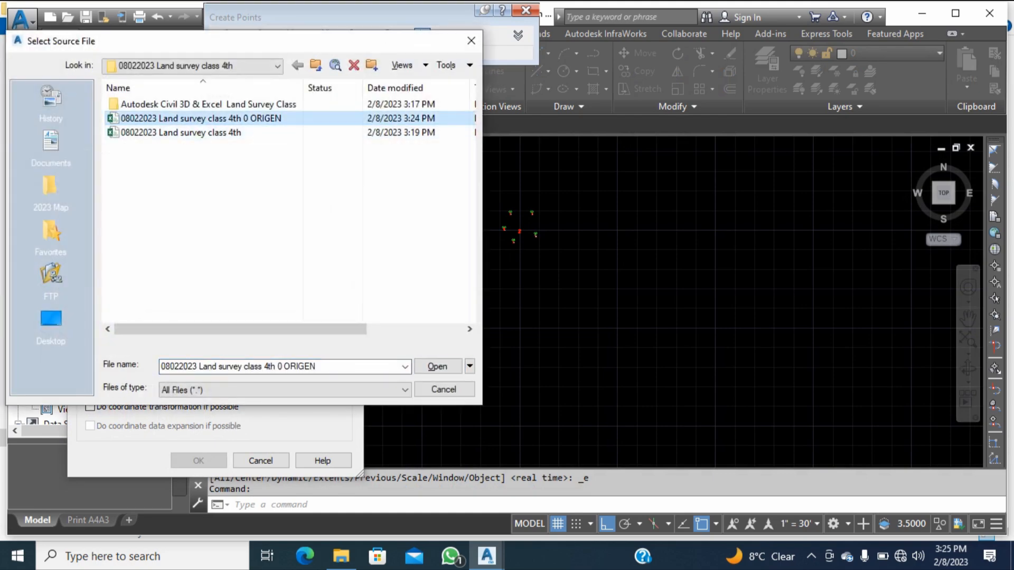
left_click(437, 367)
left_click(199, 461)
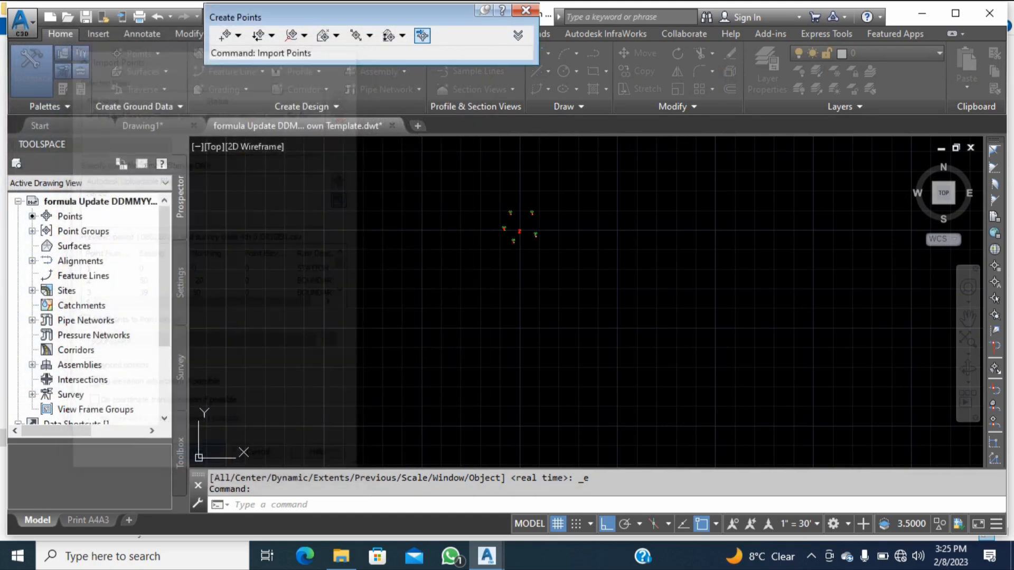
left_click(114, 239)
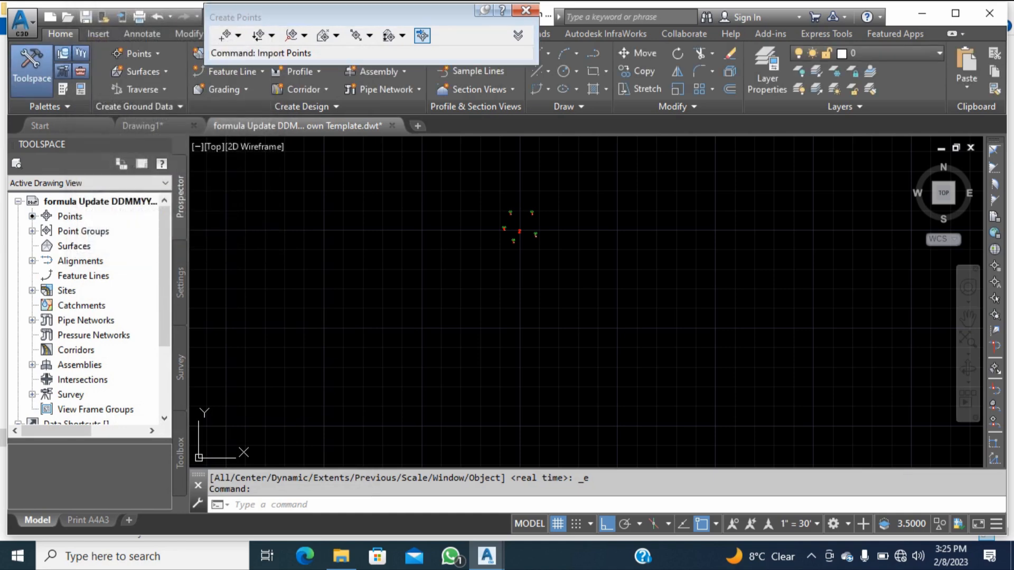
- Zoom to the drawing extents and examine the newly imported station and boundary points at the origin
middle_click(388, 313)
middle_click(388, 312)
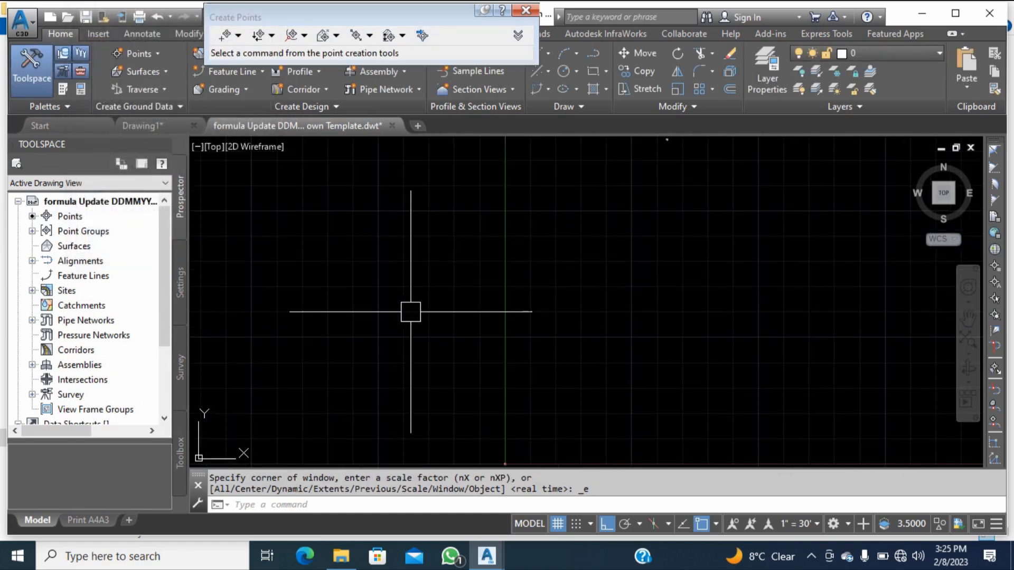
middle_click_drag(555, 437, 528, 326)
scroll(479, 355, "up", 12)
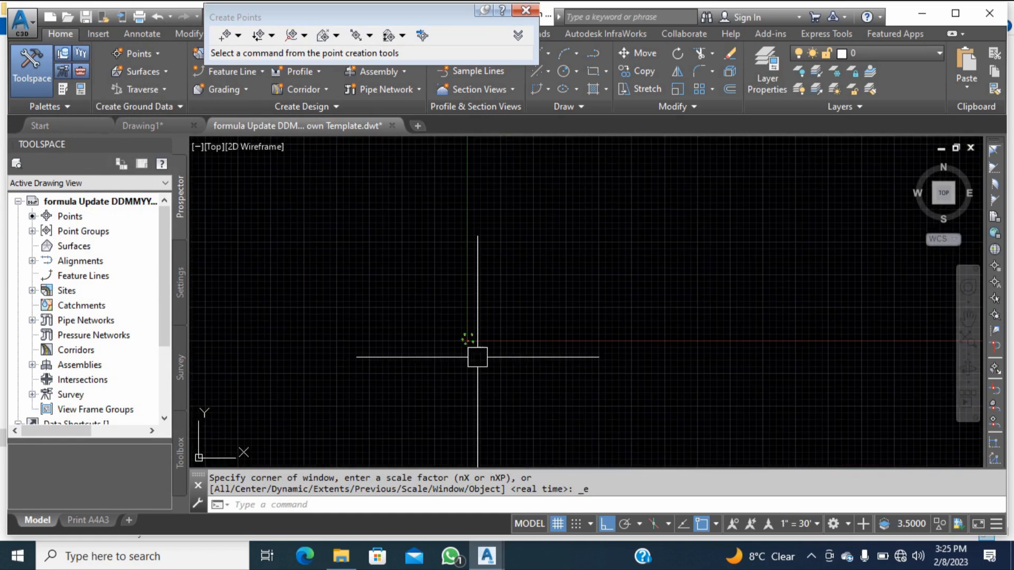
scroll(467, 338, "up", 8)
middle_click_drag(434, 306, 426, 328)
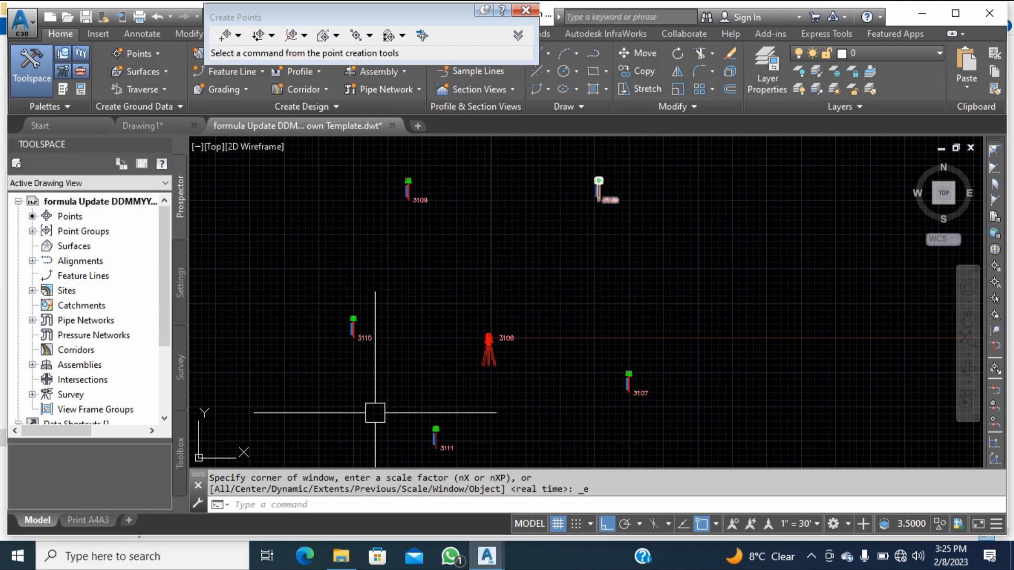
- Draw a polyline boundary through points 3, 4, 5, 6 and 2 and back to point 3
scroll(518, 300, "down", 5)
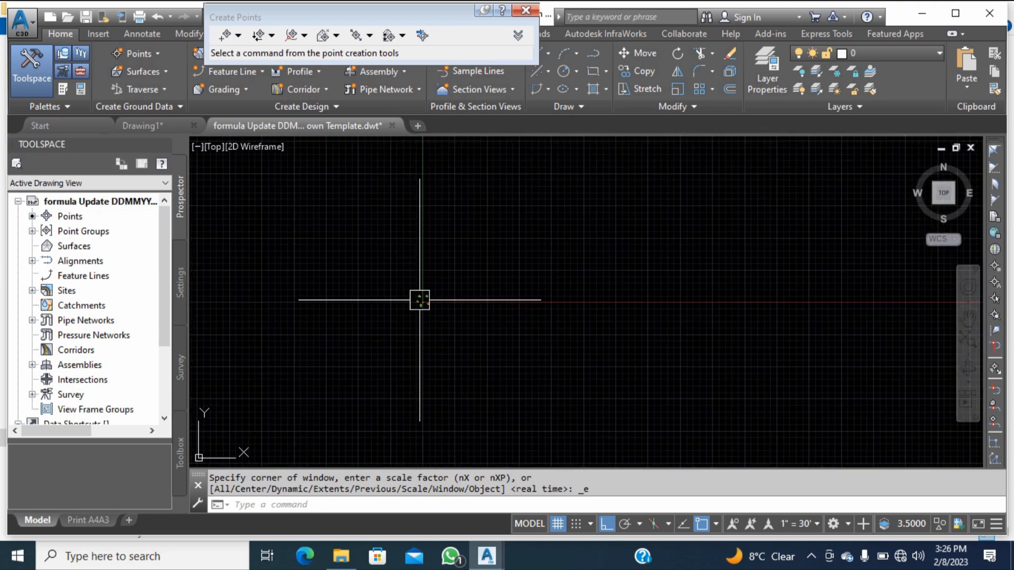
scroll(453, 231, "up", 5)
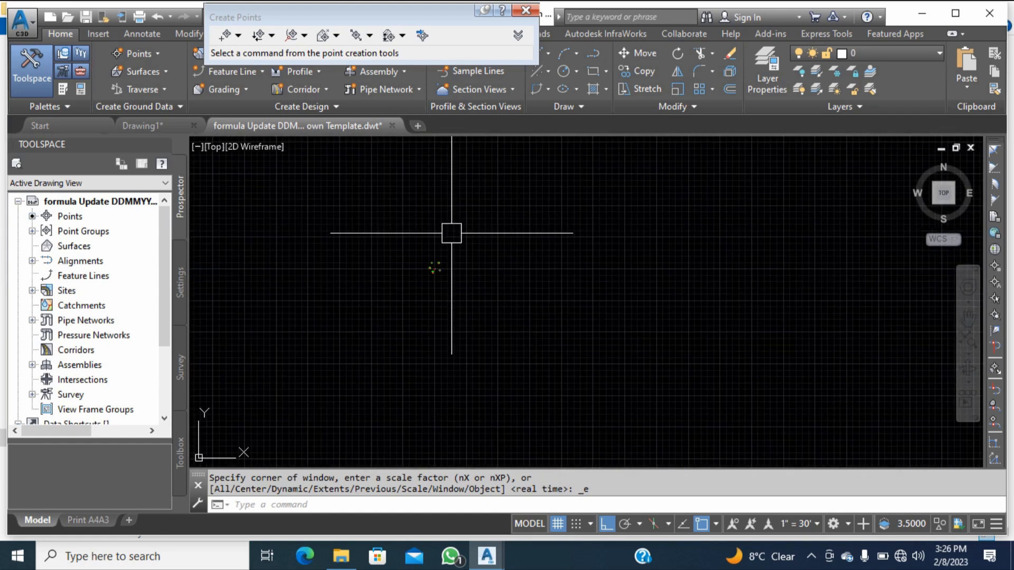
scroll(423, 280, "up", 2)
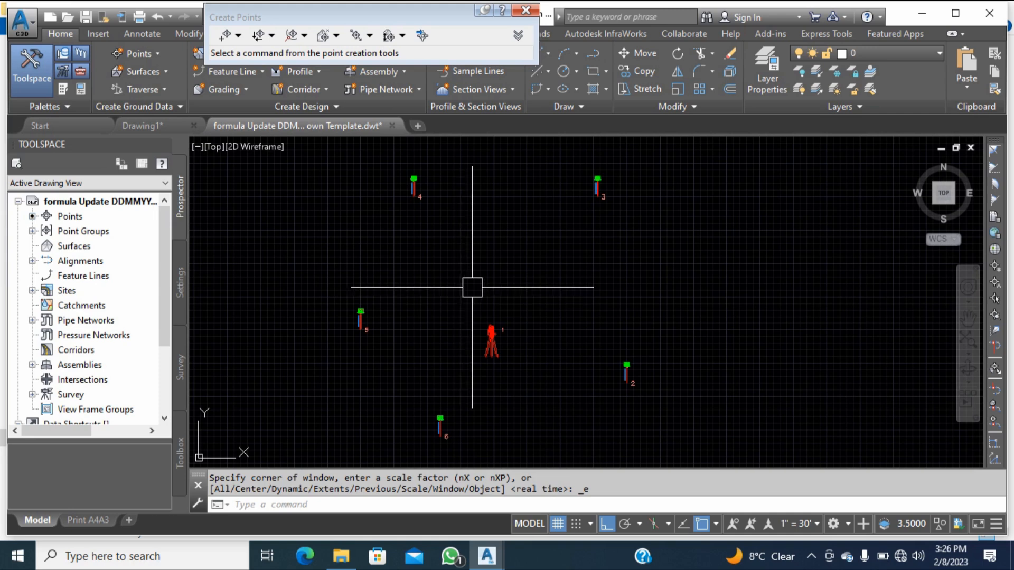
type("PL")
key("Return")
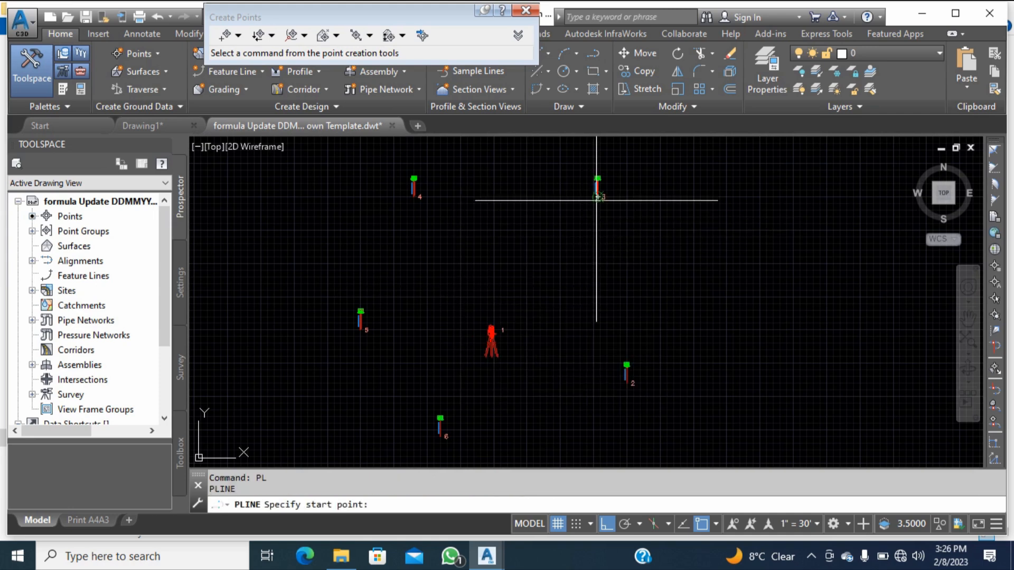
left_click(597, 199)
left_click(413, 197)
left_click(360, 328)
left_click(440, 436)
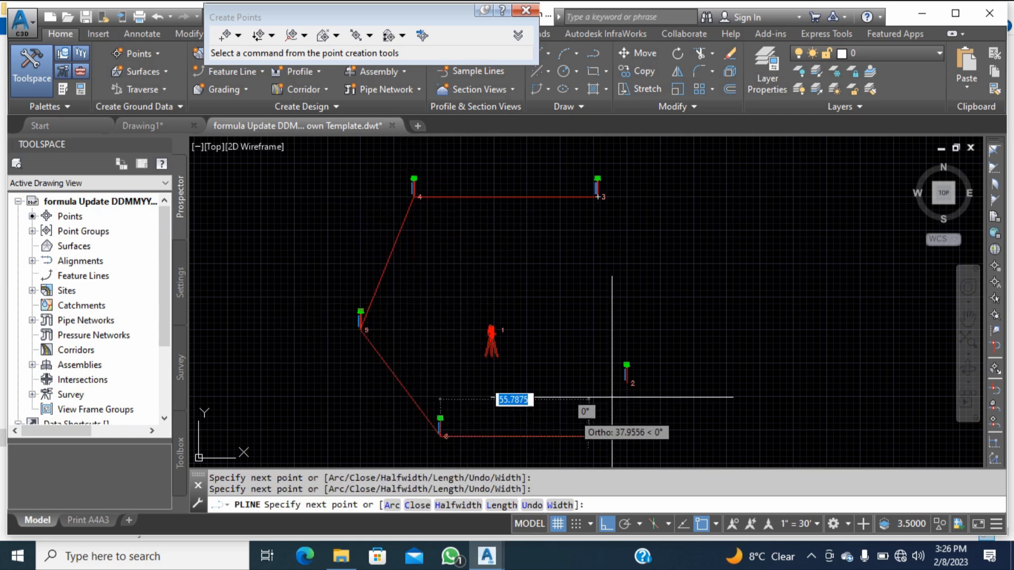
left_click(627, 383)
left_click(598, 197)
key("Escape")
key("Escape")
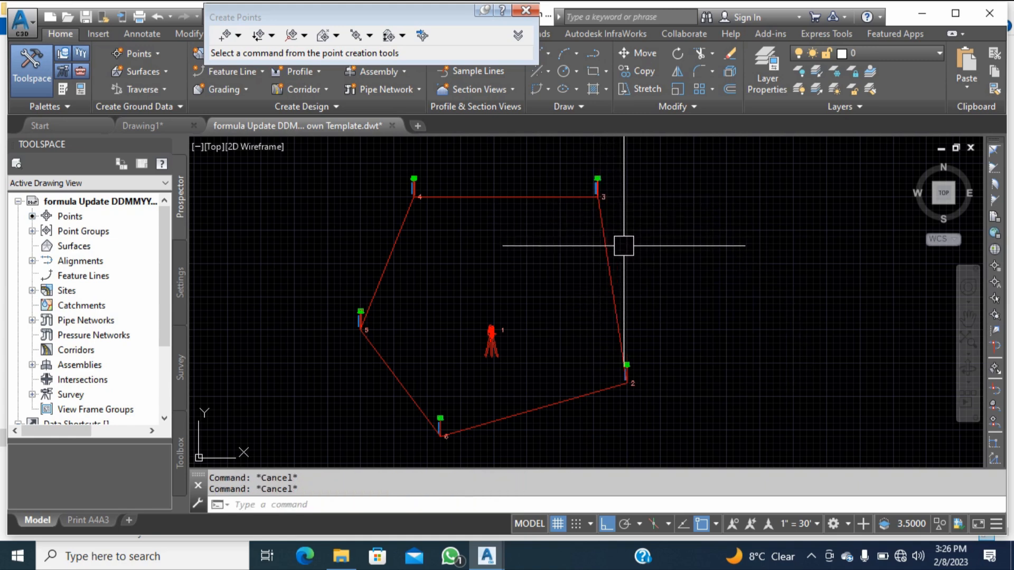
- Create a parcel from the polyline through points 2 to 6 in Site 1 with the Property style, erasing the existing entity
left_click_drag(264, 17, 354, 22)
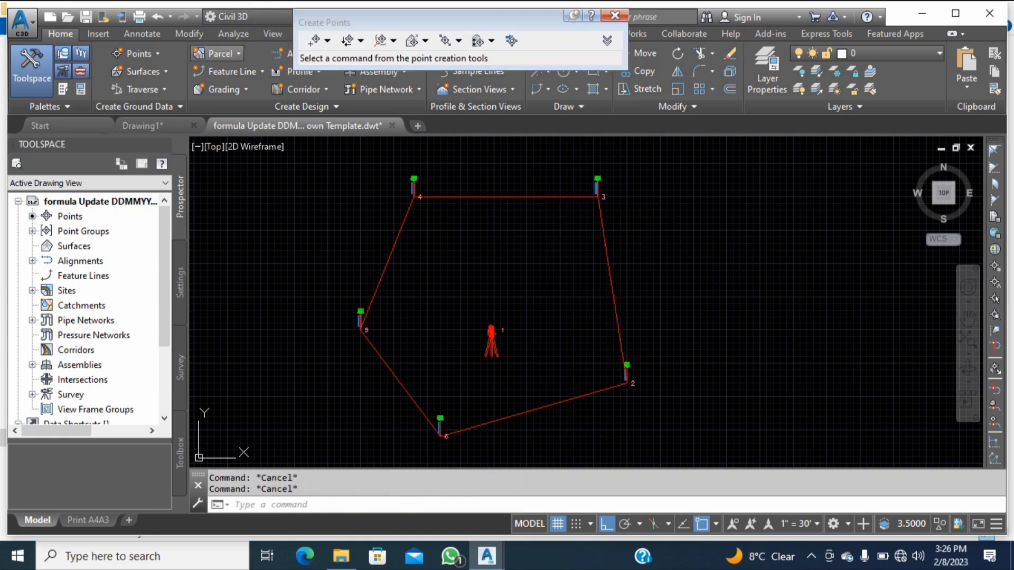
left_click(217, 54)
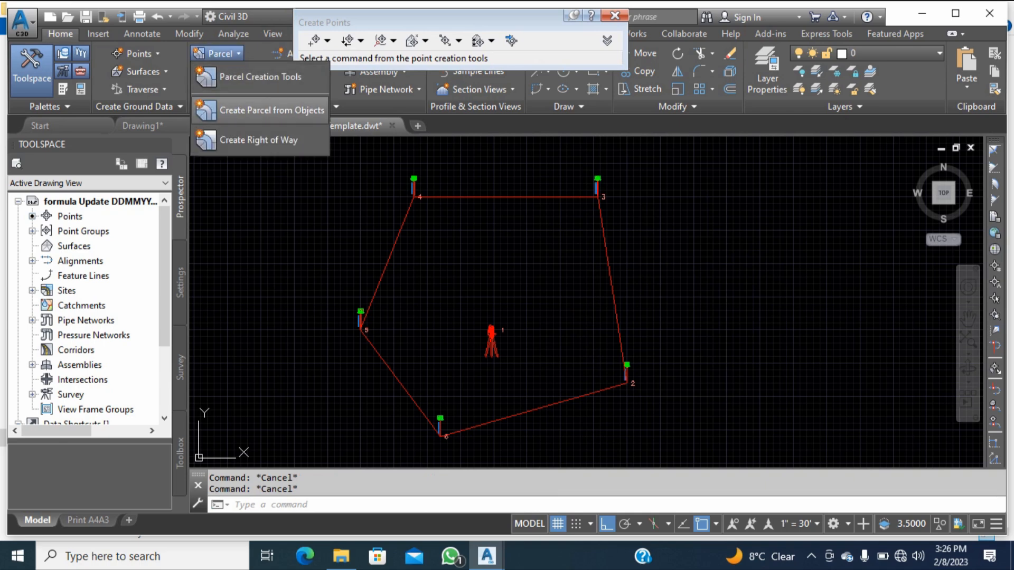
left_click(272, 110)
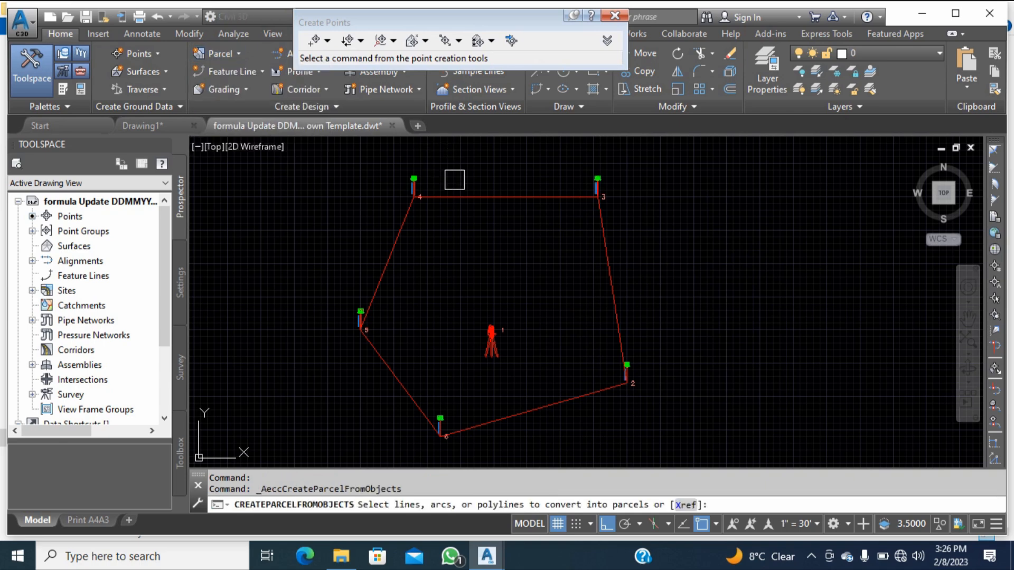
left_click(460, 192)
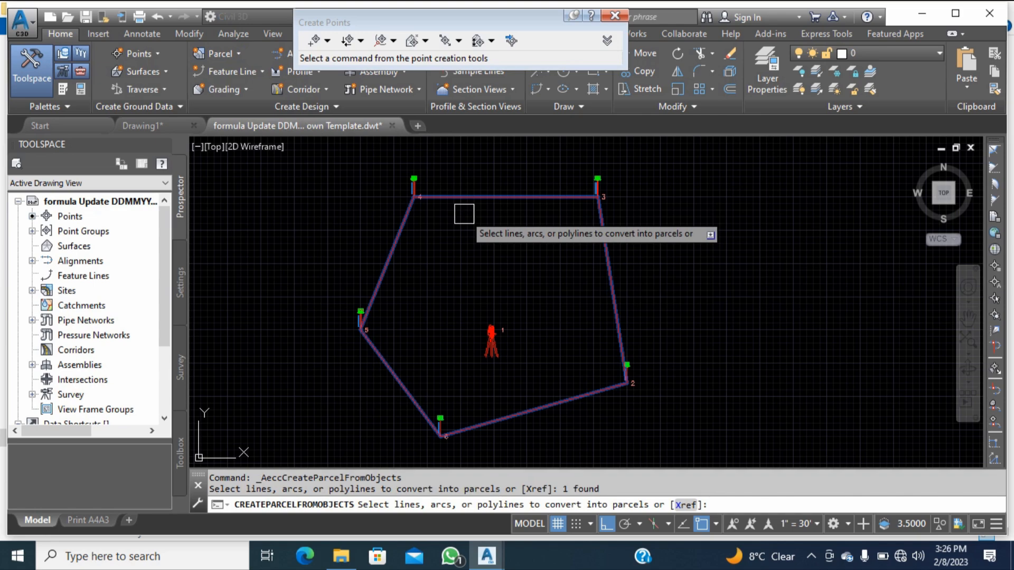
key("Return")
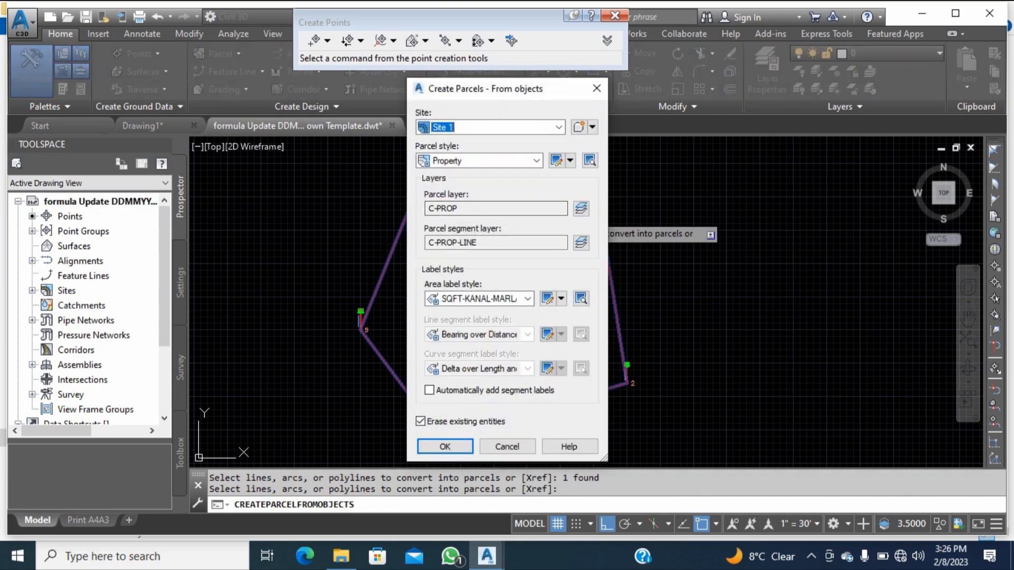
key("Return")
scroll(511, 333, "up", 5)
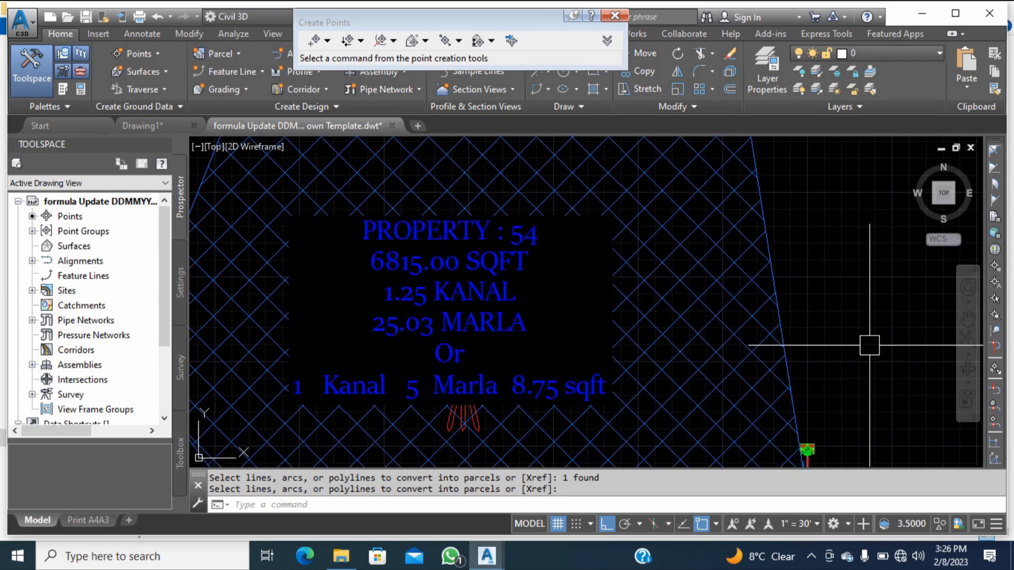
scroll(806, 297, "up", 5)
mouse_move(730, 385)
middle_mouse_down()
mouse_move(697, 310)
mouse_move(695, 232)
middle_mouse_up()
- Draw a polyline boundary through origin points 3108, 3109, 3110, 3111 and 3107 and back to 3108
scroll(693, 258, "down", 5)
middle_click_drag(590, 351, 650, 258)
mouse_move(512, 313)
middle_mouse_down()
mouse_move(566, 222)
mouse_move(528, 231)
mouse_move(530, 271)
middle_mouse_up()
scroll(530, 271, "down", 5)
scroll(460, 204, "up", 3)
scroll(465, 208, "up", 2)
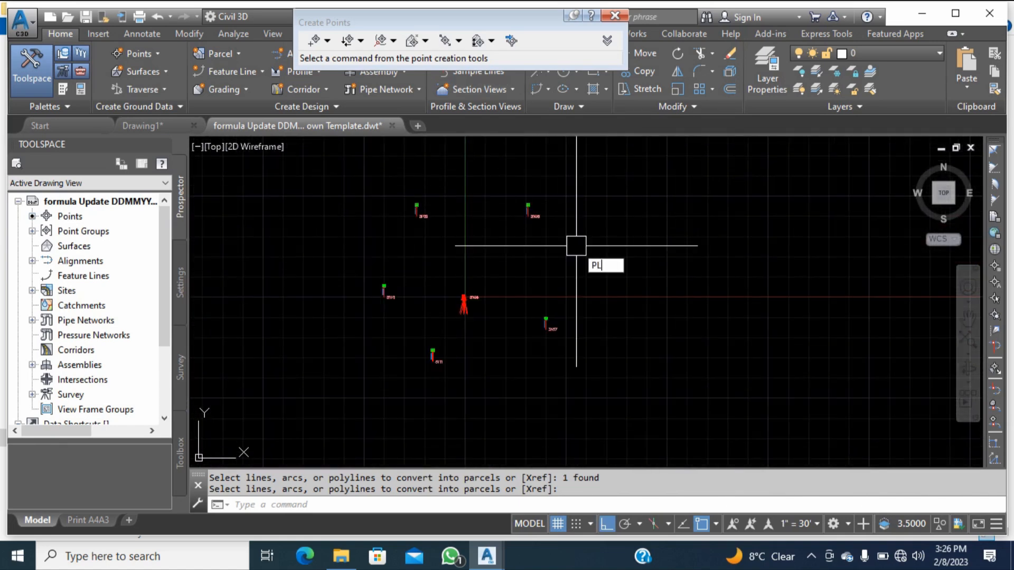
key("Return")
left_click(528, 216)
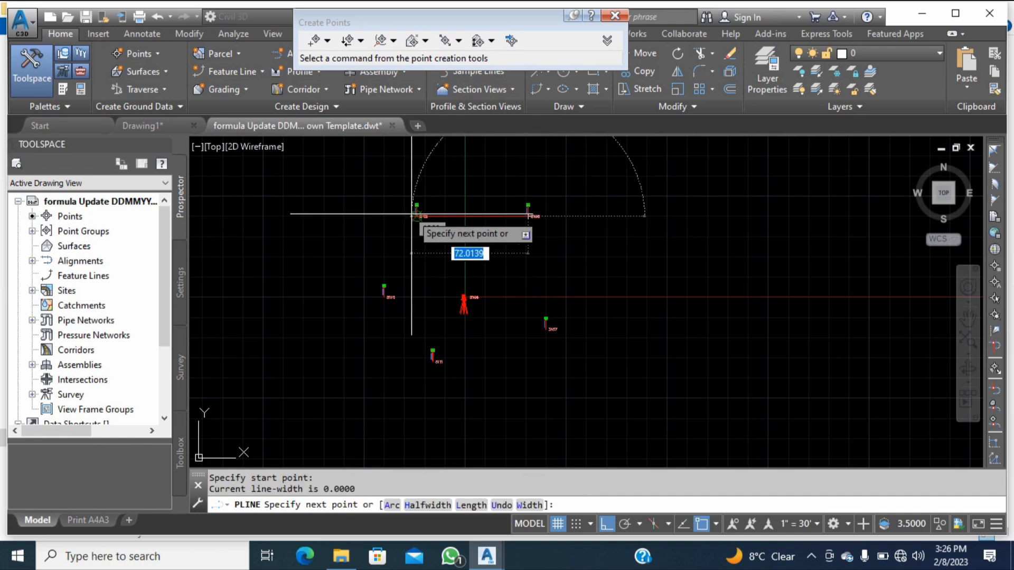
left_click(417, 216)
left_click(384, 295)
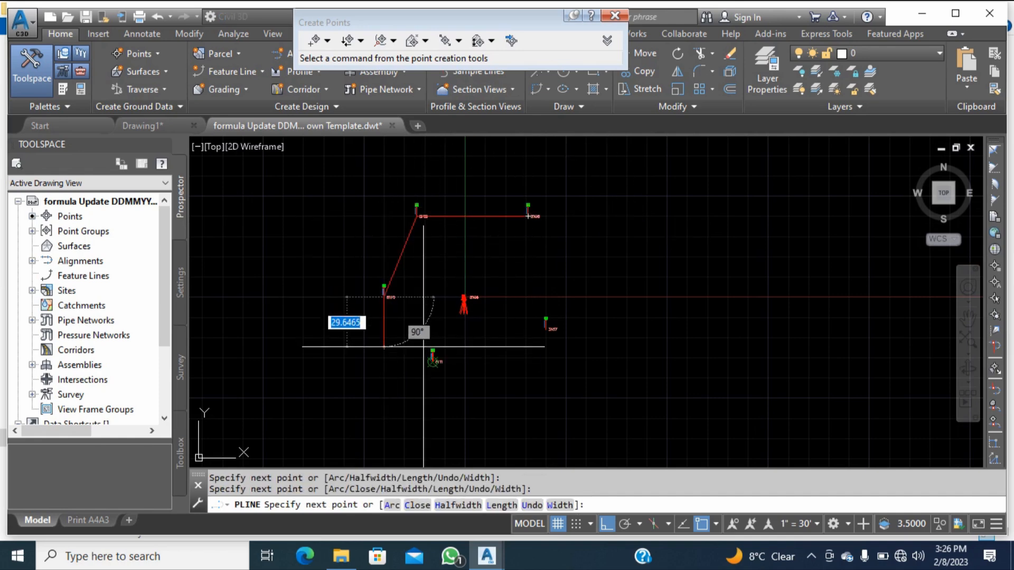
left_click(431, 360)
left_click(545, 328)
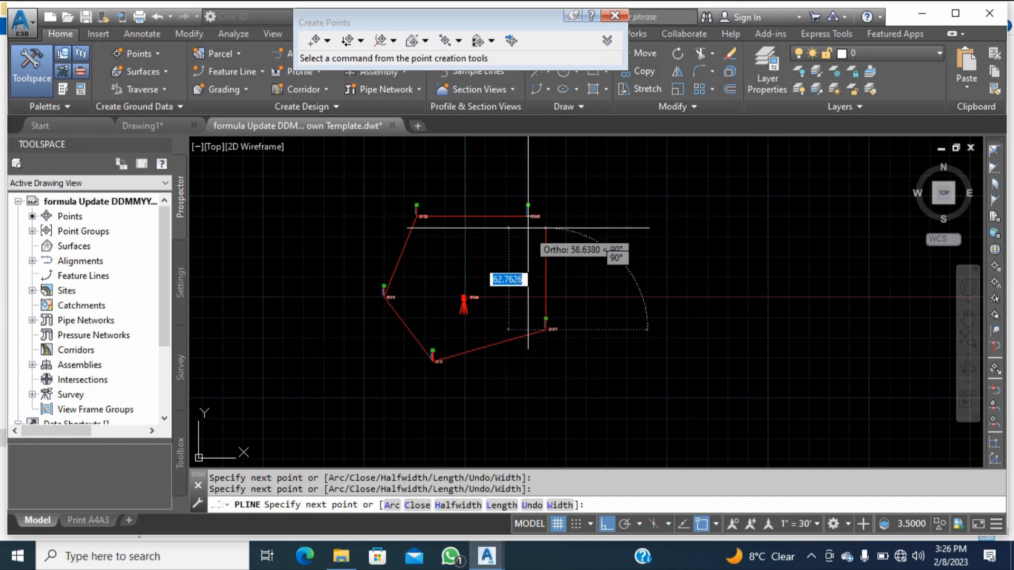
left_click(528, 216)
key("Return")
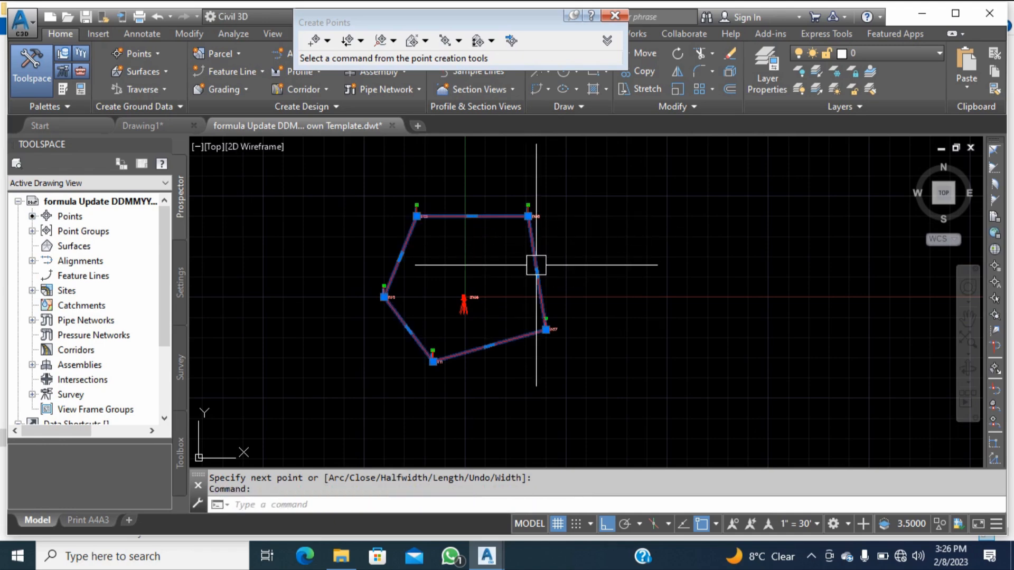
key("Escape")
- Create a parcel from the origin boundary polyline in Site 1 with the Property style, erasing the existing entity
left_click(219, 53)
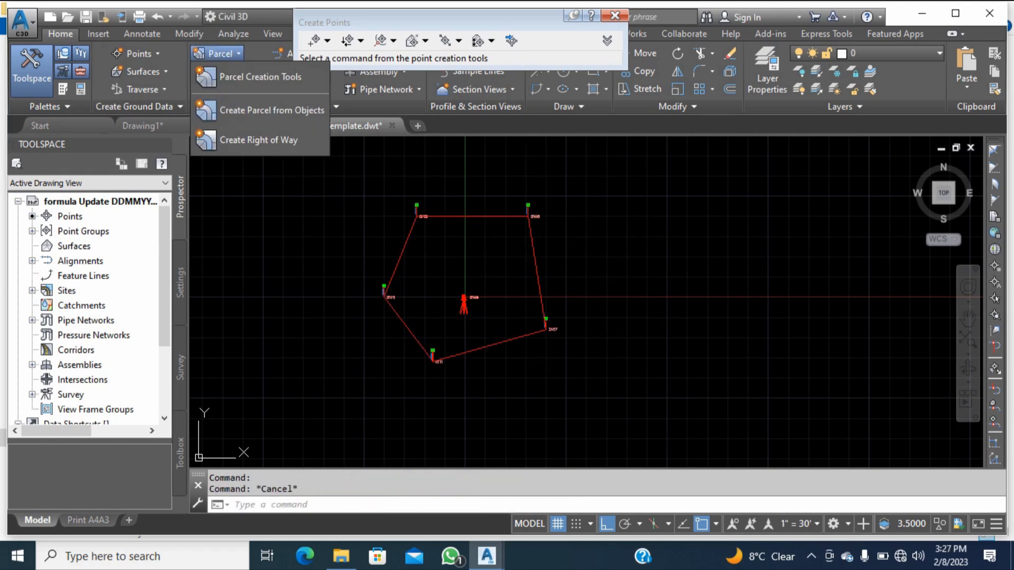
left_click(272, 110)
left_click(404, 272)
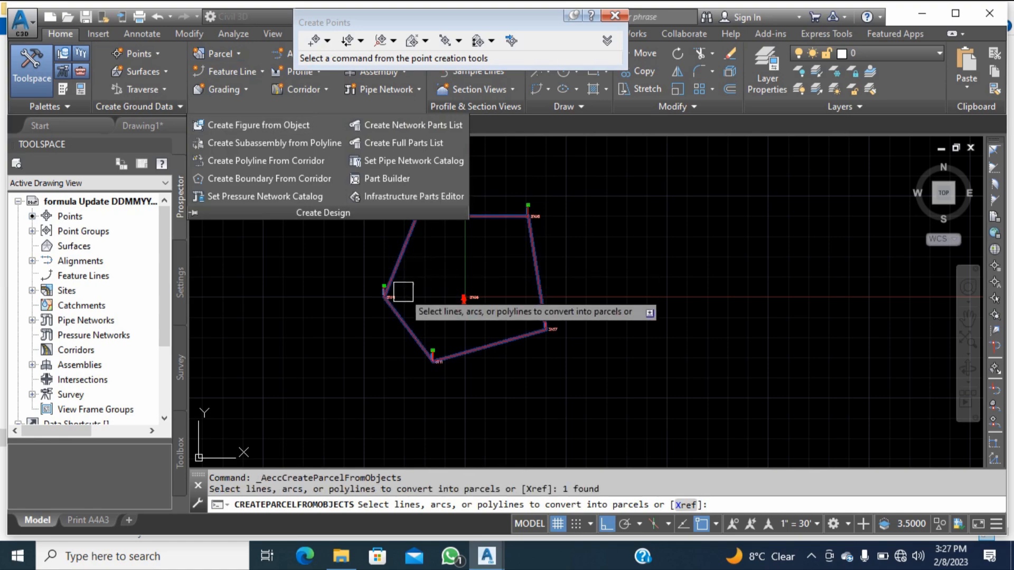
key("Return")
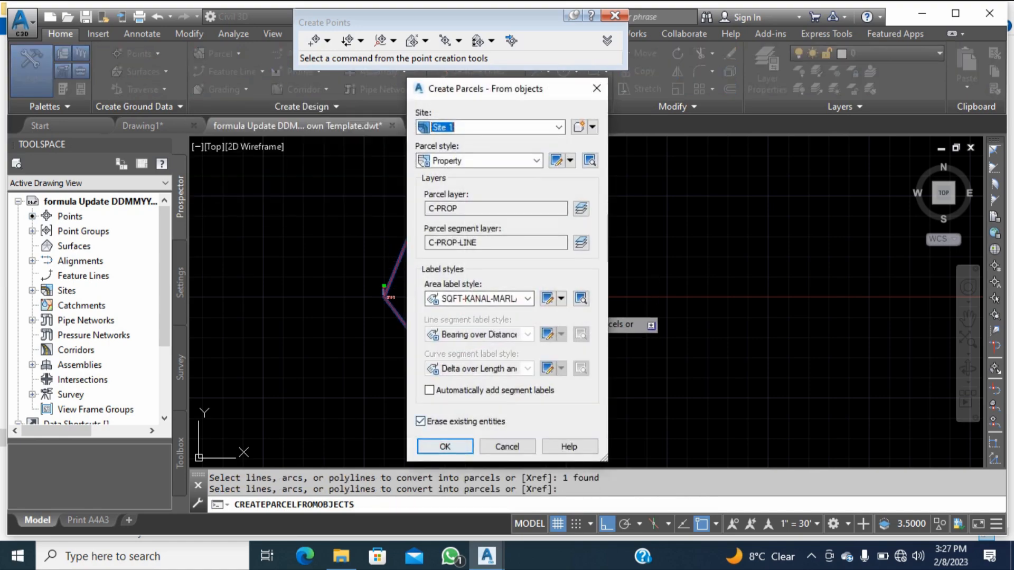
key("Return")
scroll(448, 285, "up", 8)
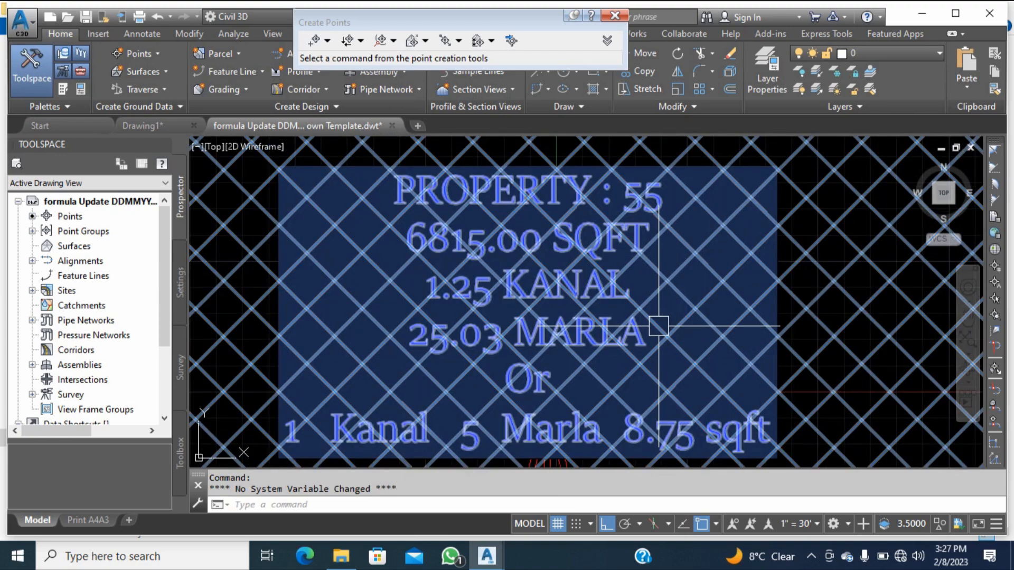
- Close the Create Points tools and add clockwise multiple-segment labels to the parcel around points 2 to 6
scroll(525, 249, "down", 10)
middle_click_drag(702, 243, 503, 384)
middle_click_drag(501, 334, 520, 374)
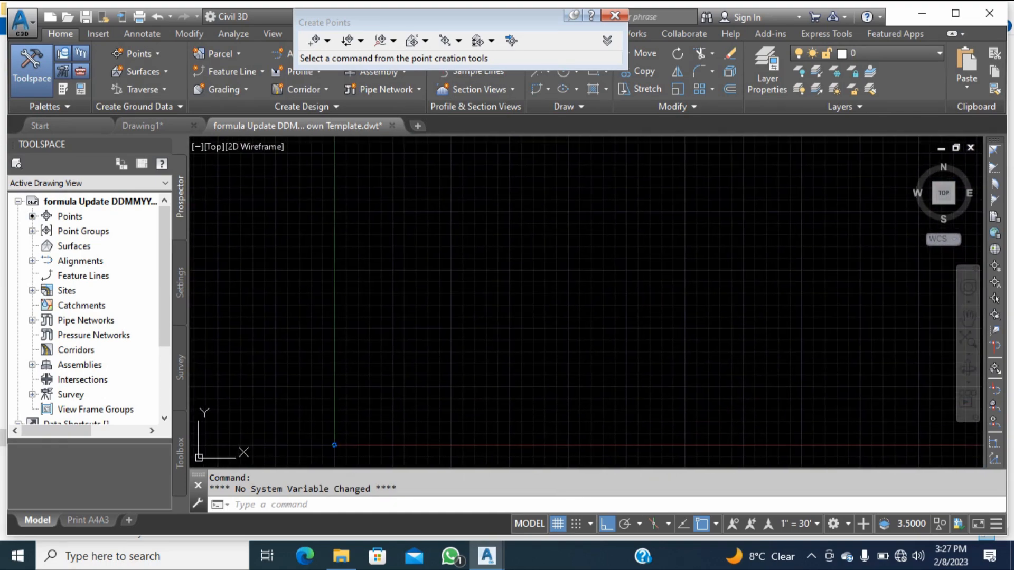
middle_click(538, 357)
middle_click(539, 358)
scroll(669, 164, "up", 5)
scroll(604, 205, "up", 7)
middle_click_drag(566, 326, 596, 198)
scroll(596, 198, "up", 5)
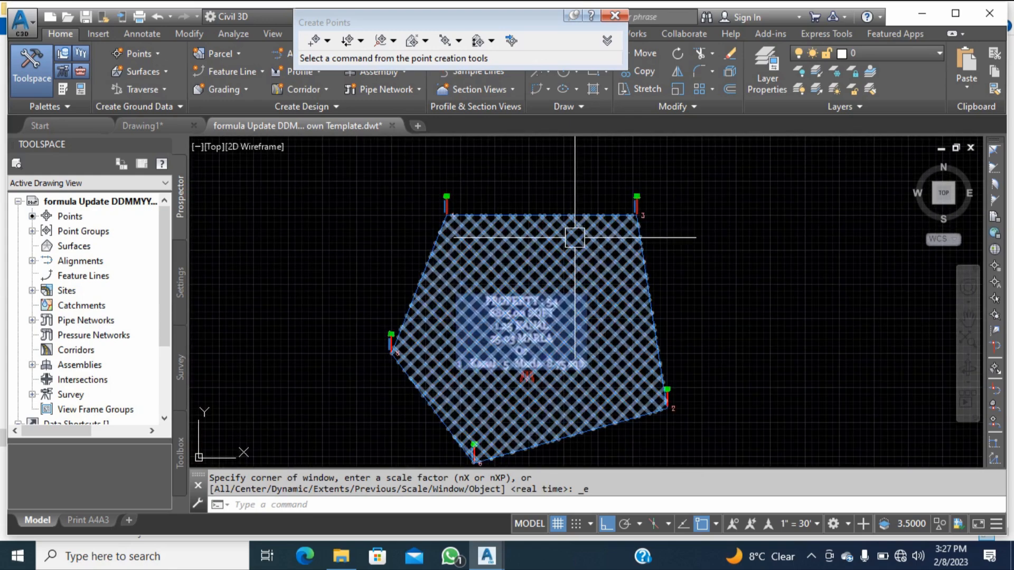
scroll(705, 259, "down", 1)
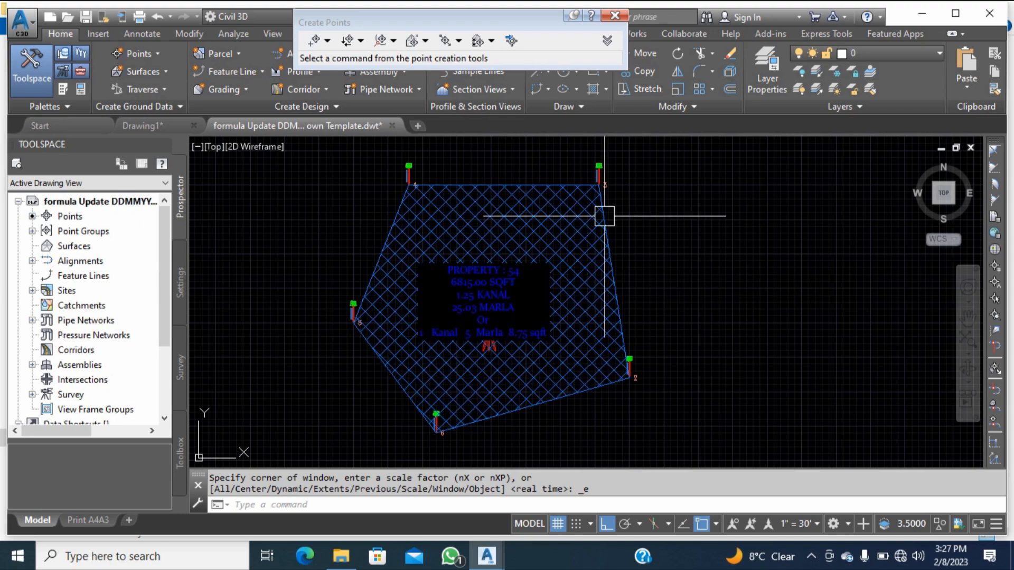
left_click(615, 15)
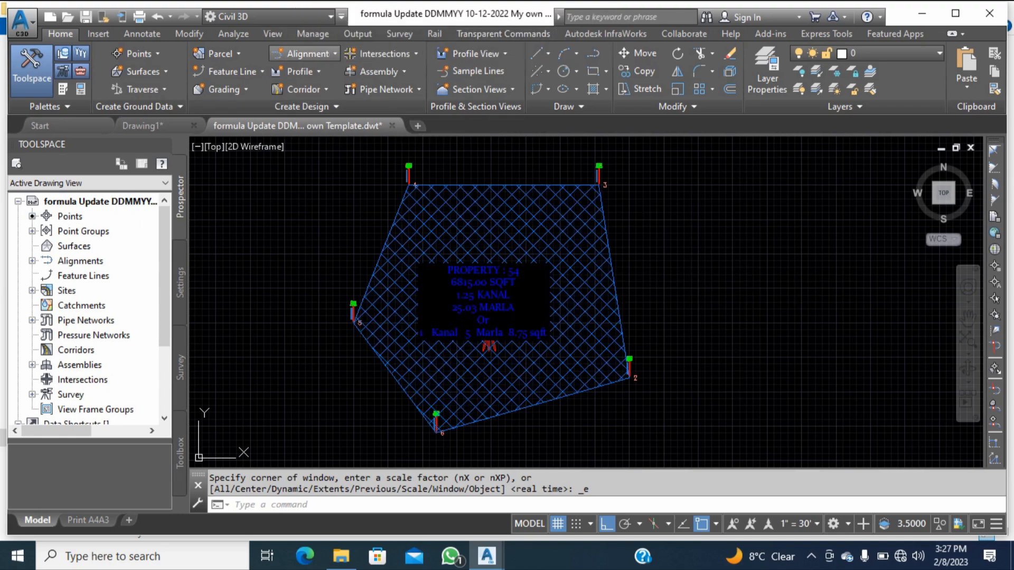
left_click(142, 33)
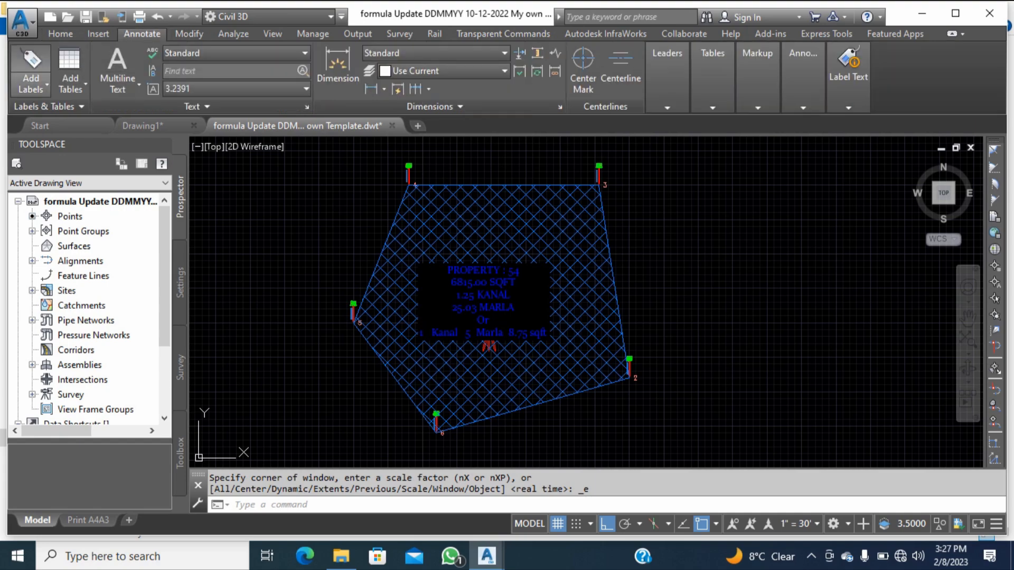
left_click(31, 84)
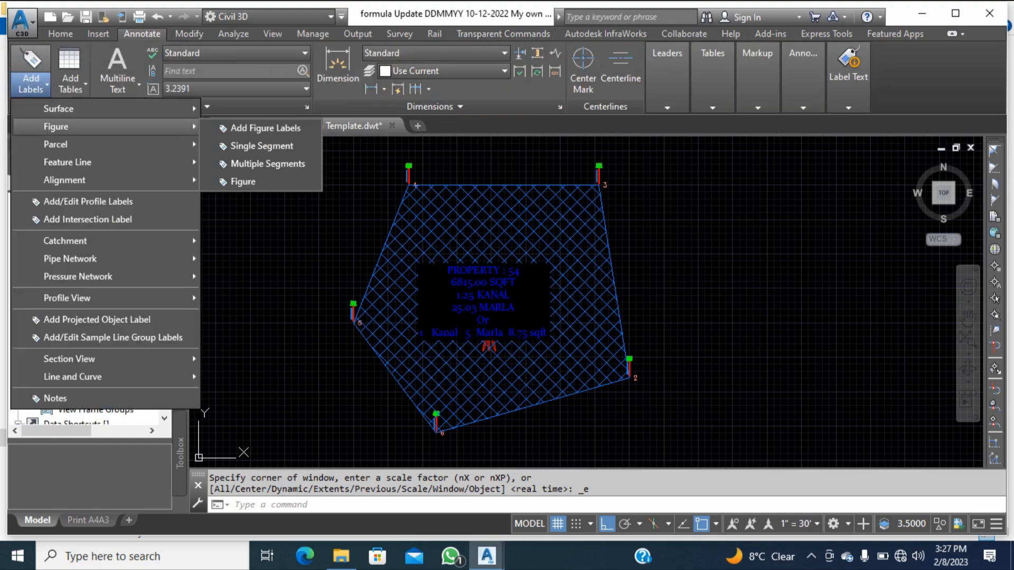
mouse_move(80, 144)
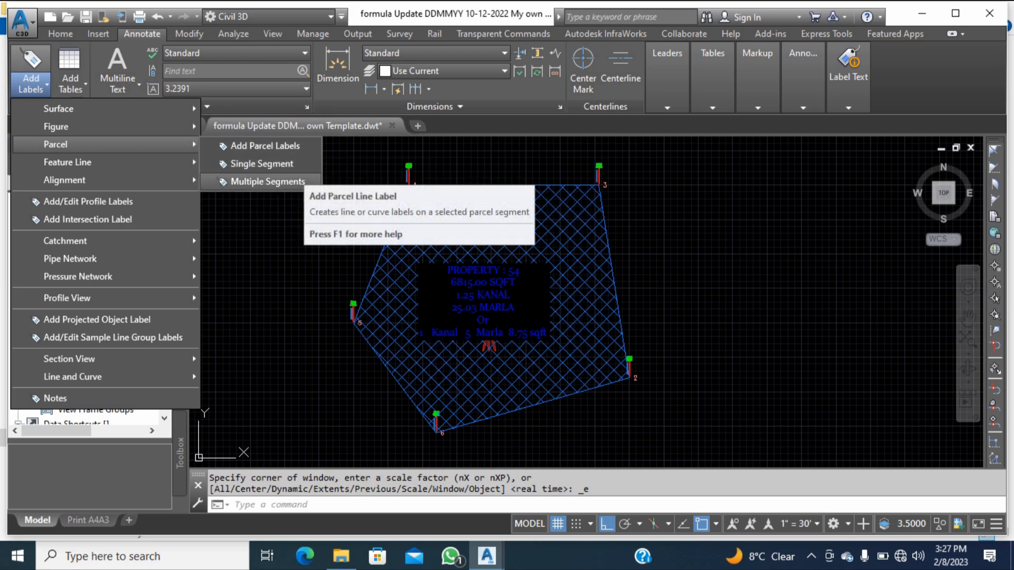
left_click(265, 181)
left_click(470, 277)
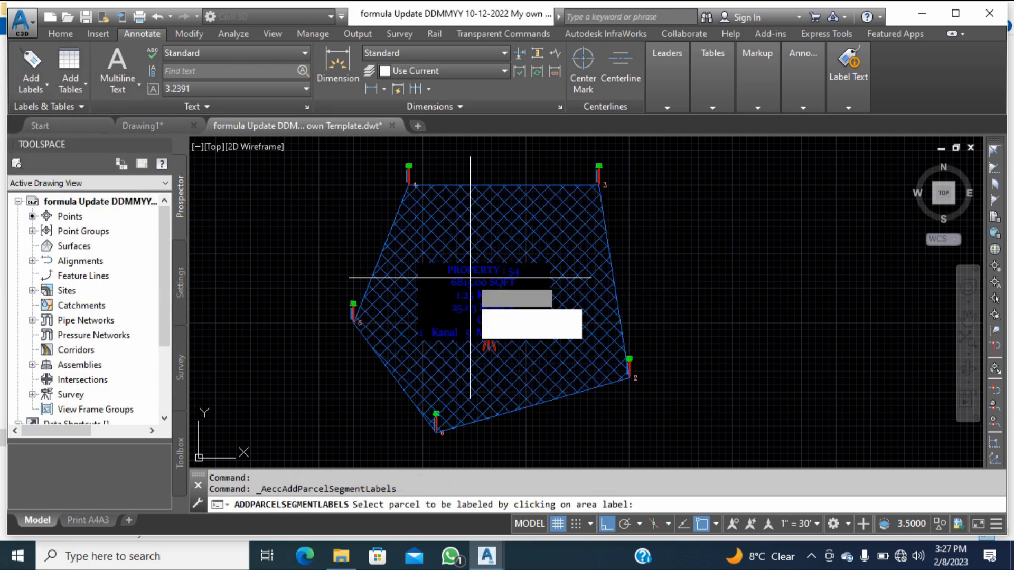
key("Return")
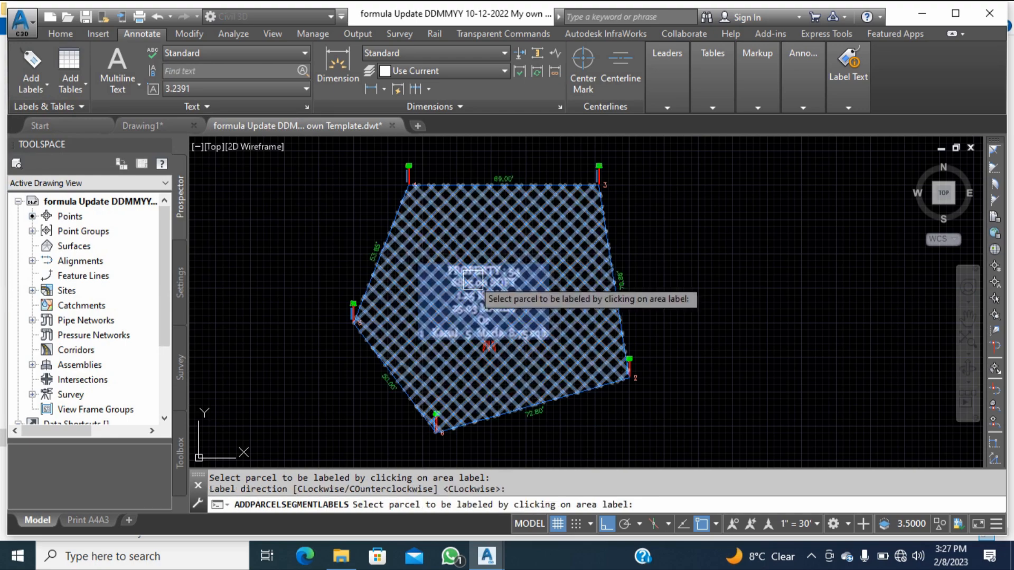
- Examine the segment length labels around the boundary of the parcel with points 2 to 6
scroll(509, 158, "up", 2)
scroll(509, 158, "up", 2)
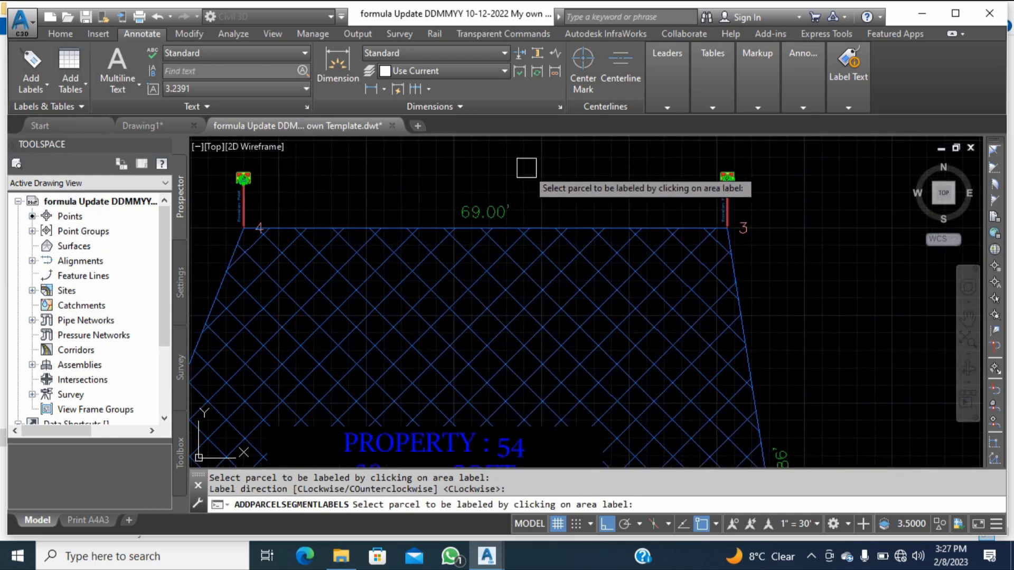
middle_click_drag(517, 180, 638, 131)
middle_click_drag(243, 380, 247, 186)
middle_click_drag(312, 344, 272, 203)
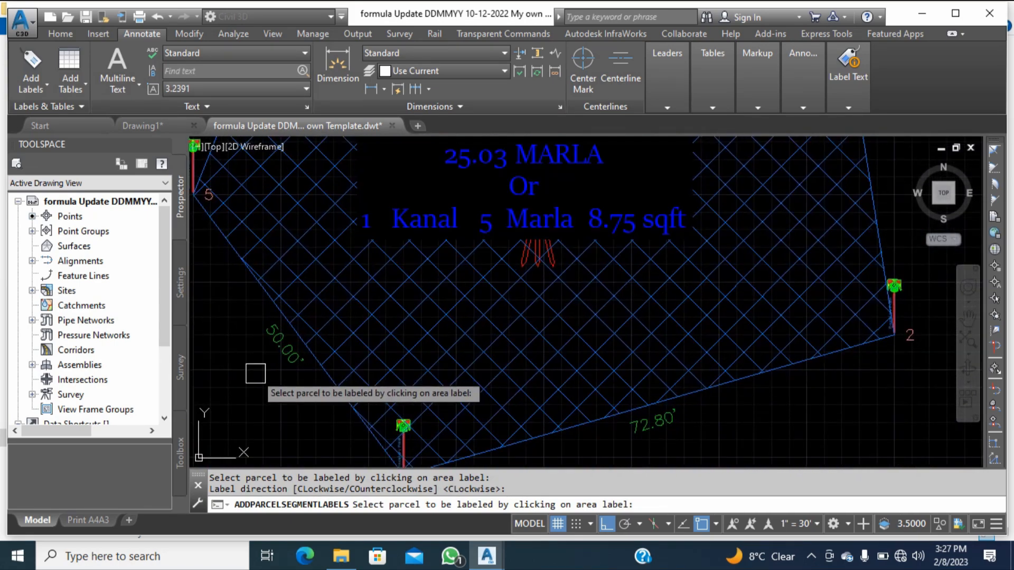
scroll(277, 355, "down", 2)
scroll(614, 285, "down", 6)
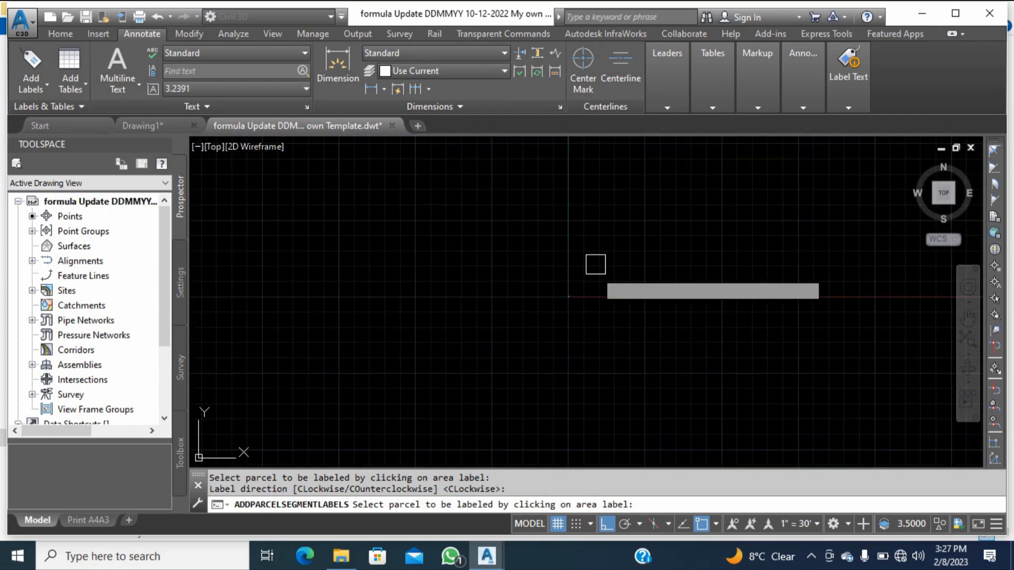
- Add clockwise multiple-segment labels to the origin parcel around points 3107 to 3111
scroll(561, 231, "up", 8)
scroll(488, 198, "up", 2)
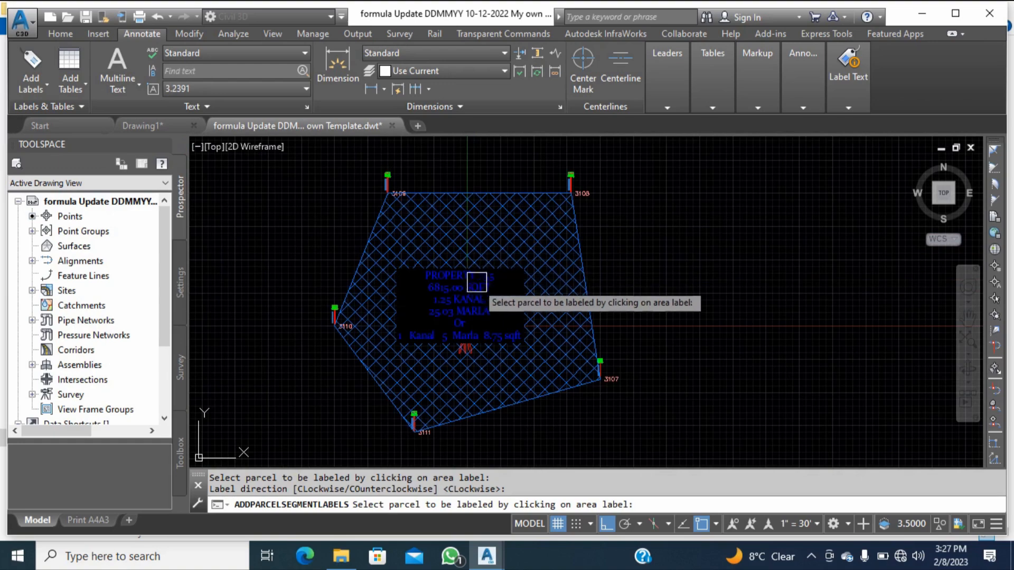
left_click(477, 284)
key("Return")
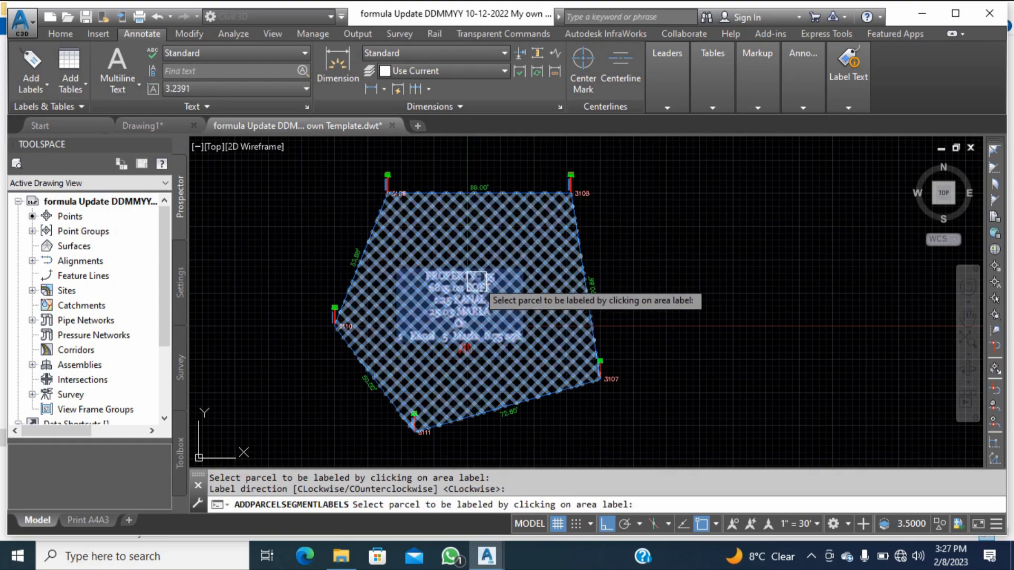
- Examine the origin parcel's segment length labels and area label, and its position relative to the axes
scroll(491, 181, "up", 4)
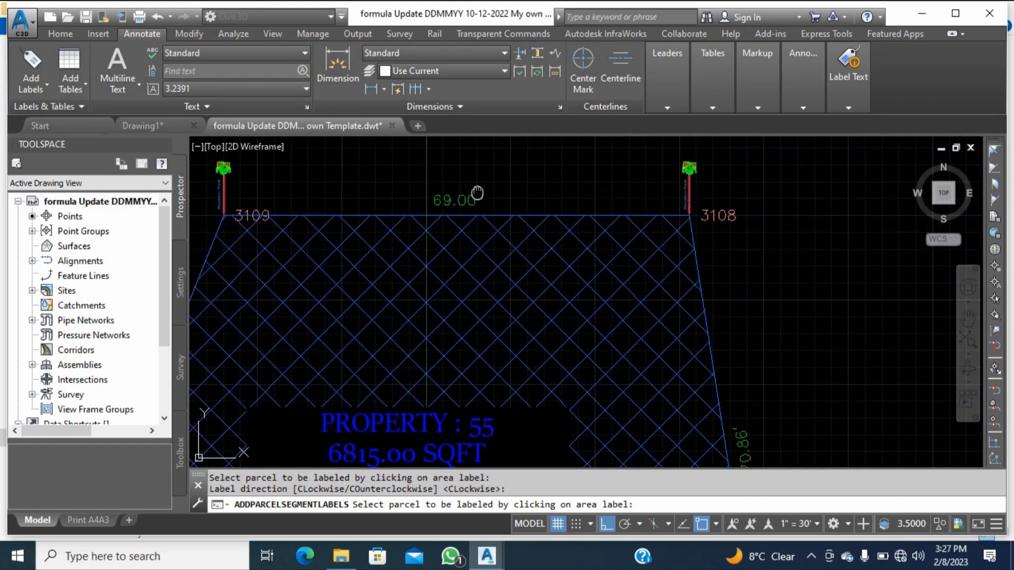
middle_click_drag(460, 201, 581, 155)
middle_click_drag(276, 338, 293, 183)
scroll(292, 183, "down", 2)
scroll(320, 395, "up", 2)
middle_click_drag(466, 405, 387, 353)
scroll(521, 421, "down", 2)
middle_click_drag(713, 300, 677, 389)
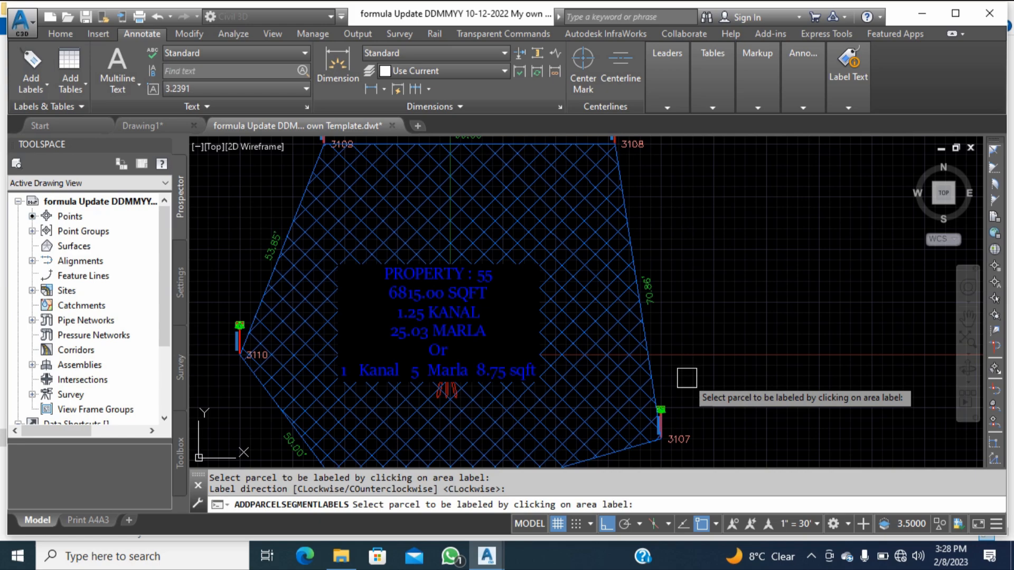
scroll(629, 359, "down", 6)
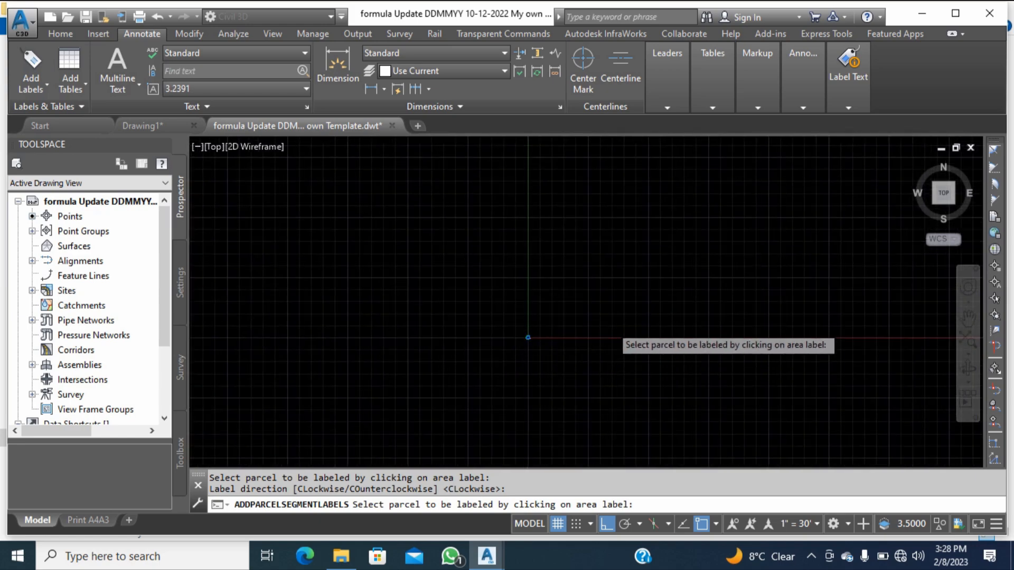
scroll(611, 325, "up", 4)
middle_click_drag(451, 359, 470, 352)
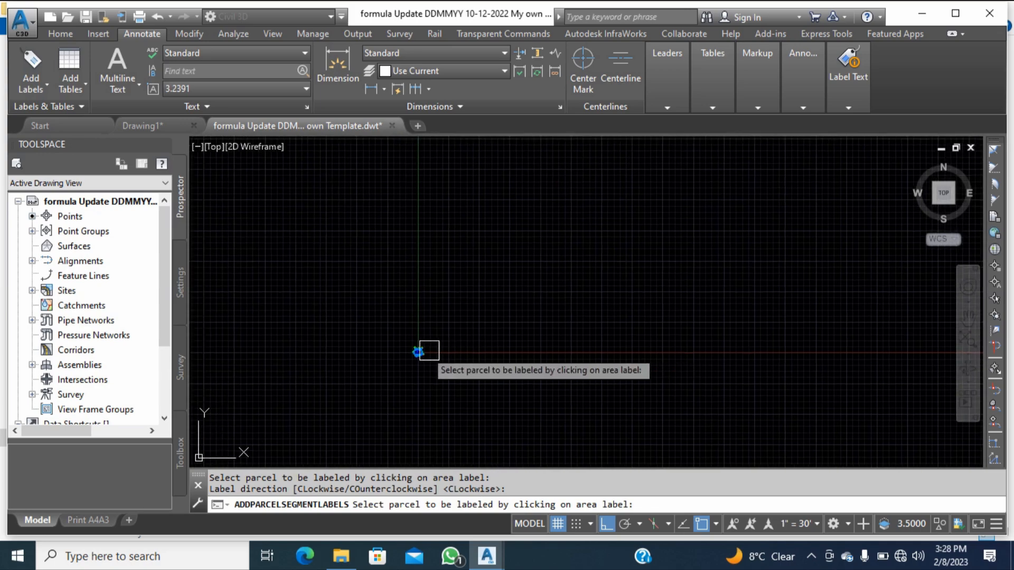
scroll(421, 352, "up", 5)
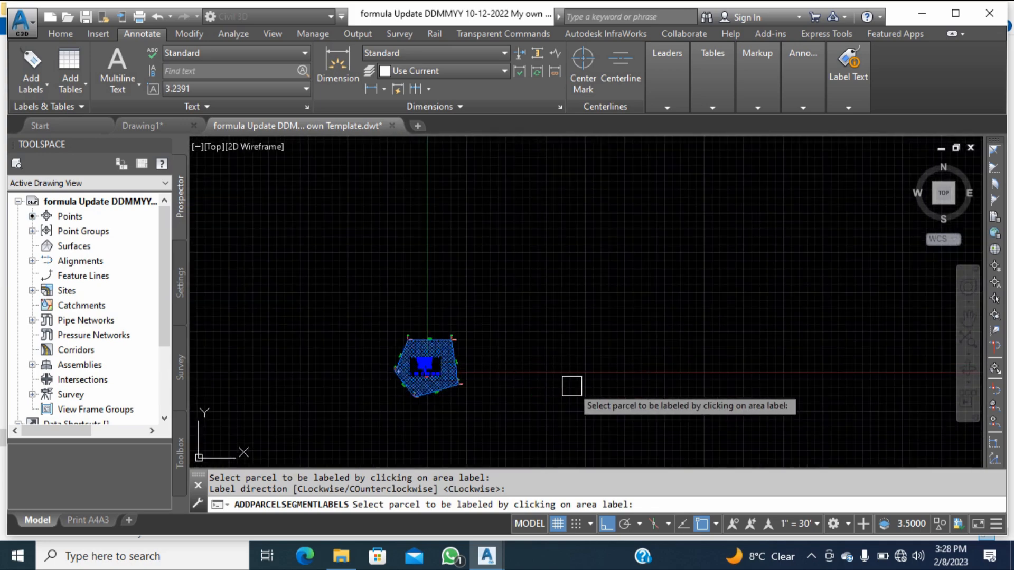